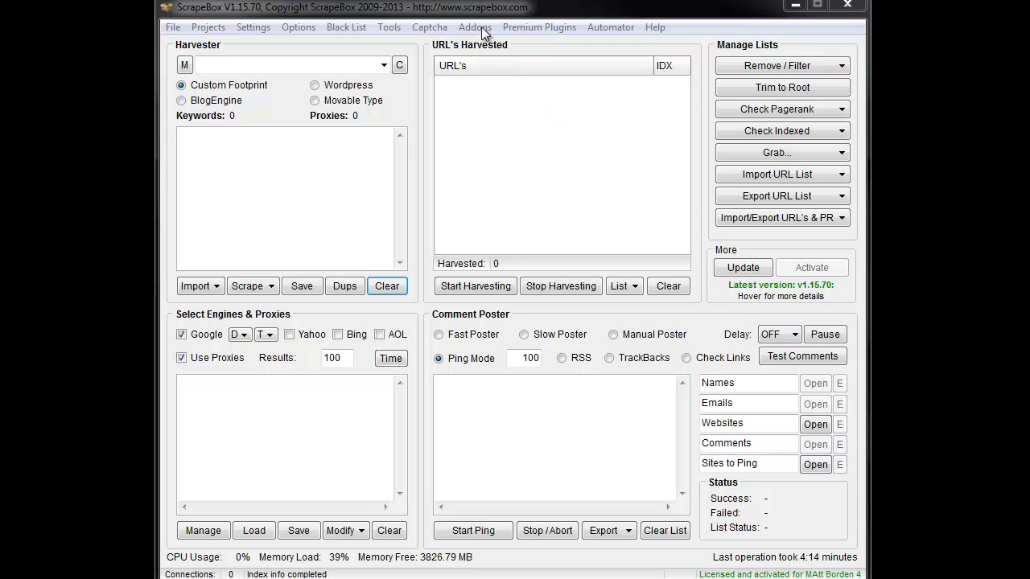
pyautogui.click(249, 226)
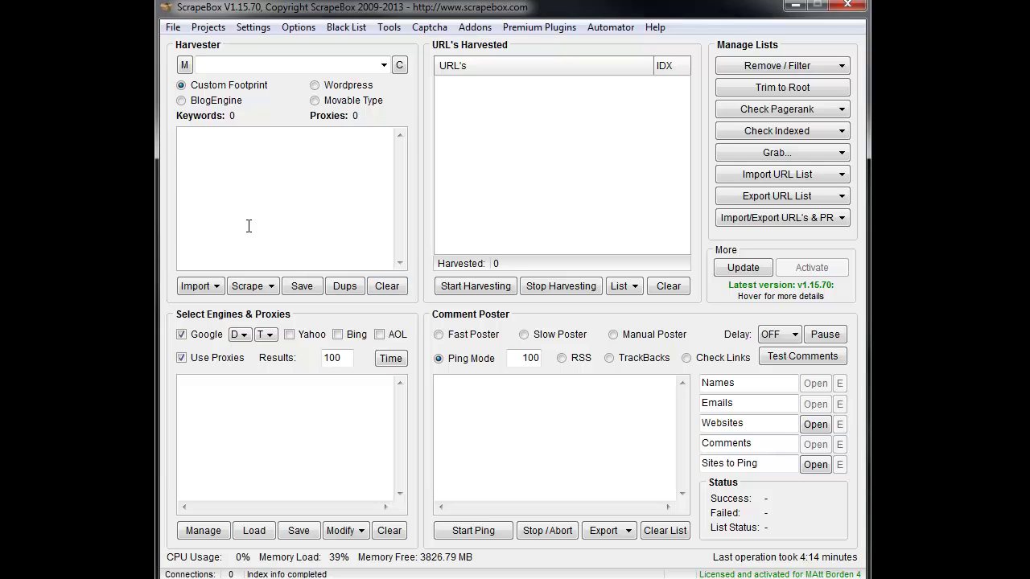
pyautogui.write('http://www.scrapeboxfaq.com')
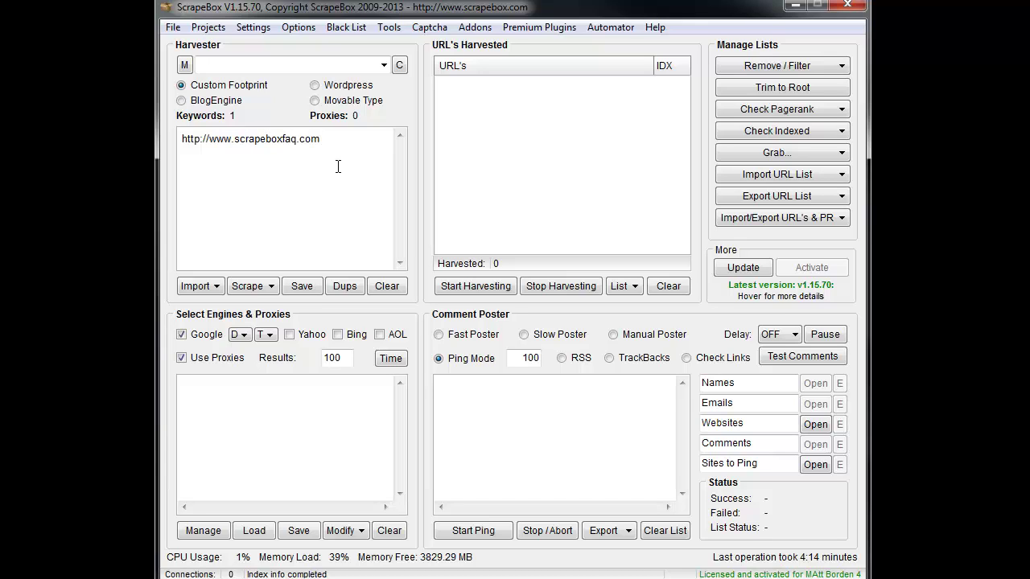
# Copy the keyword URL into the harvested URL list with Paste/Replace.
pyautogui.hotkey('ctrl', 'a')
pyautogui.rightClick(275, 148)
pyautogui.click(313, 175)
pyautogui.rightClick(502, 164)
pyautogui.click(528, 178)
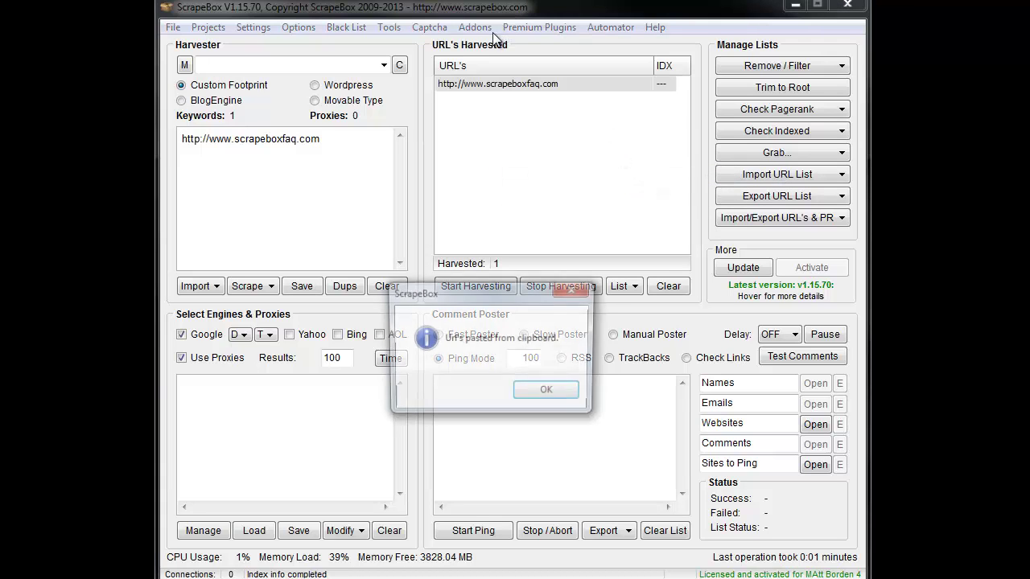
pyautogui.press('Return')
pyautogui.click(475, 28)
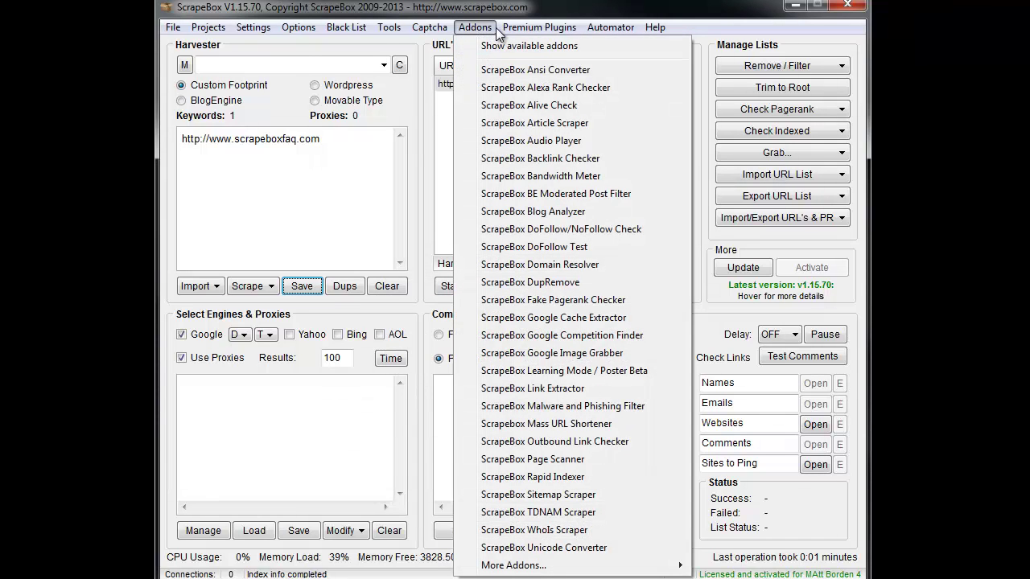
# Load the harvested URL into Backlink Checker and run it to 2113 backlinks found.
pyautogui.click(518, 159)
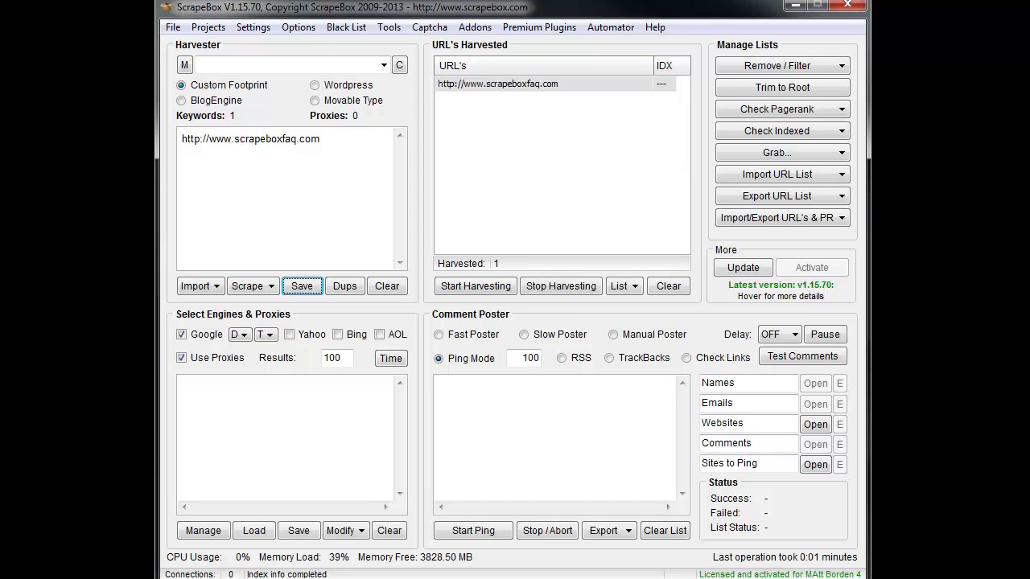
pyautogui.click(225, 528)
pyautogui.click(296, 548)
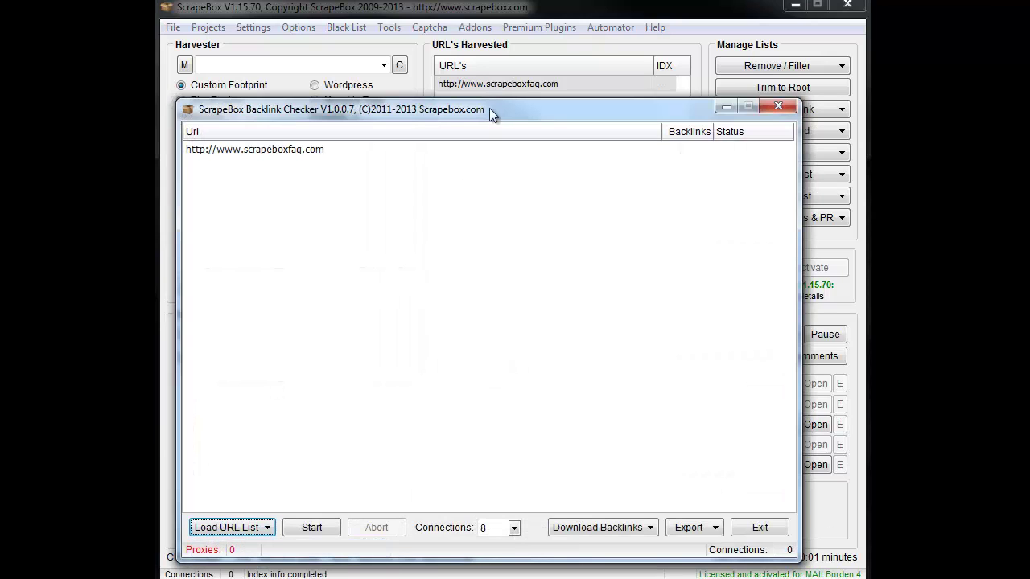
pyautogui.moveTo(499, 110); pyautogui.dragTo(527, 41)
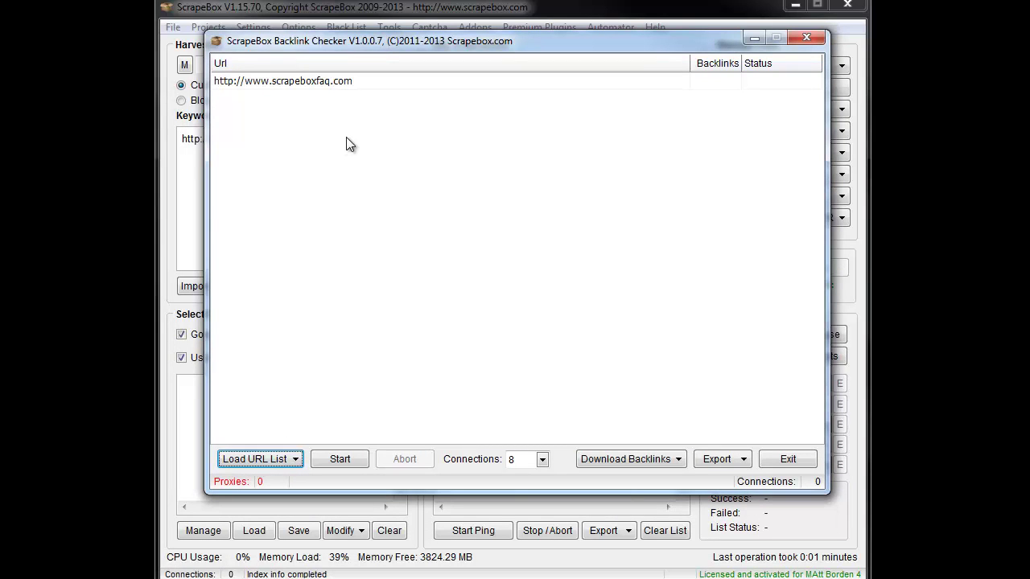
pyautogui.click(350, 459)
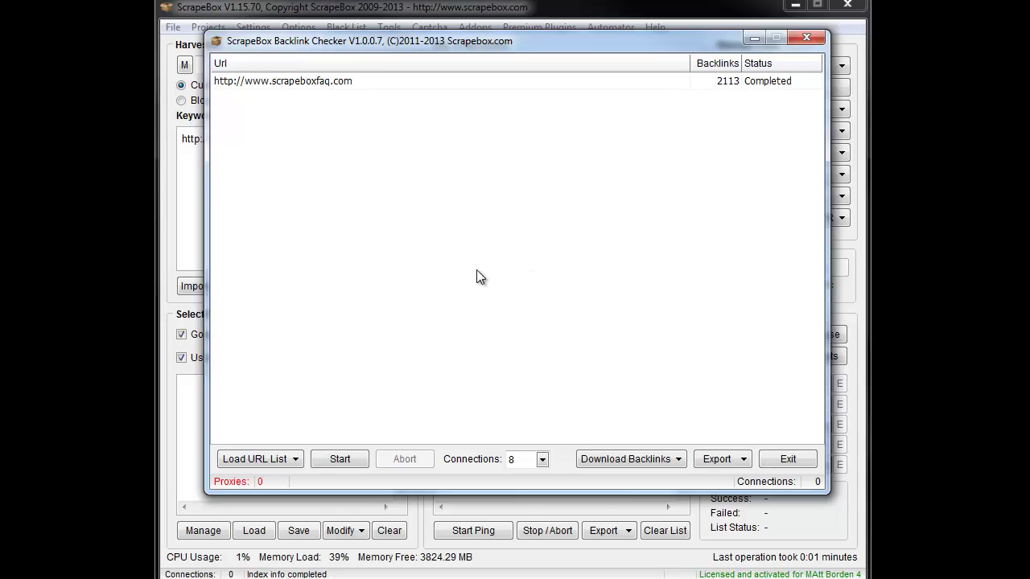
# Review the .txt and .csv download and export options, then exit Backlink Checker.
pyautogui.click(636, 460)
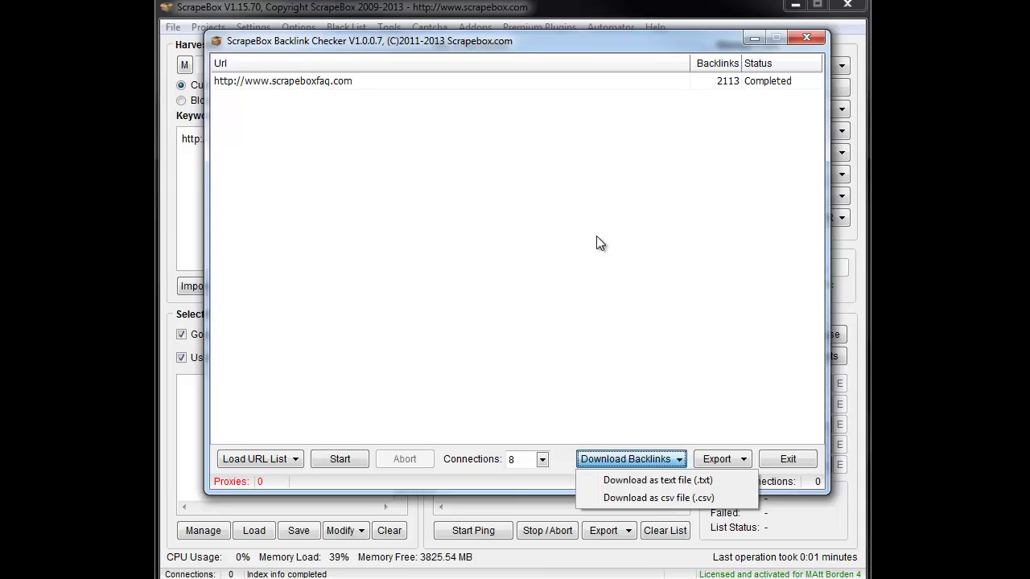
pyautogui.click(722, 458)
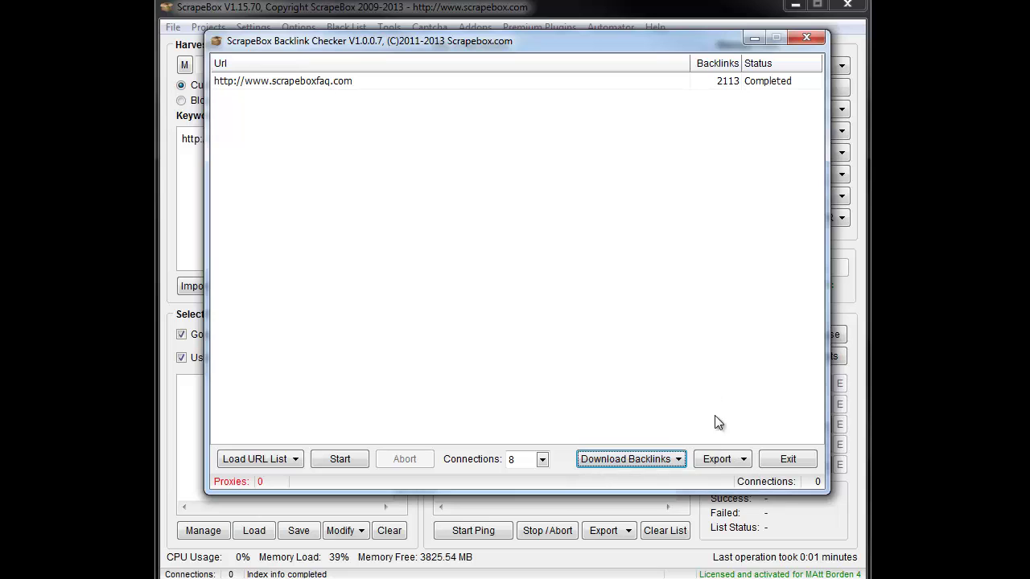
pyautogui.click(732, 460)
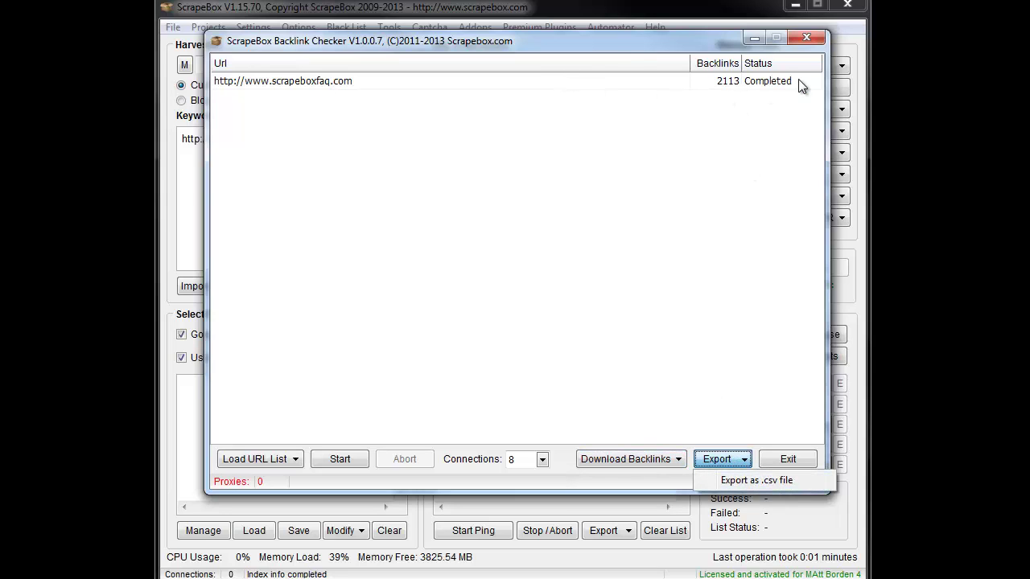
pyautogui.click(650, 464)
pyautogui.click(651, 464)
pyautogui.click(619, 354)
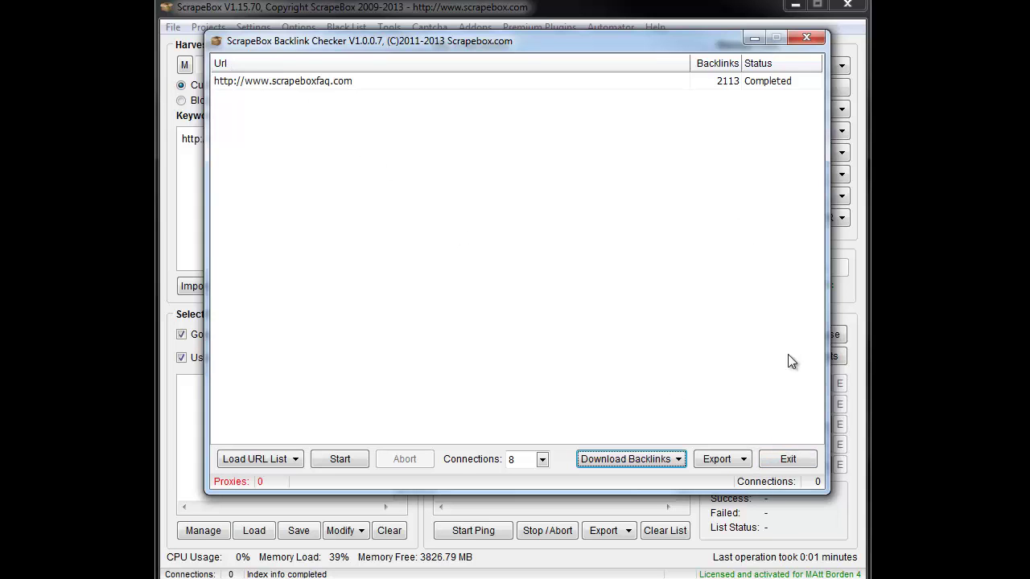
pyautogui.click(792, 459)
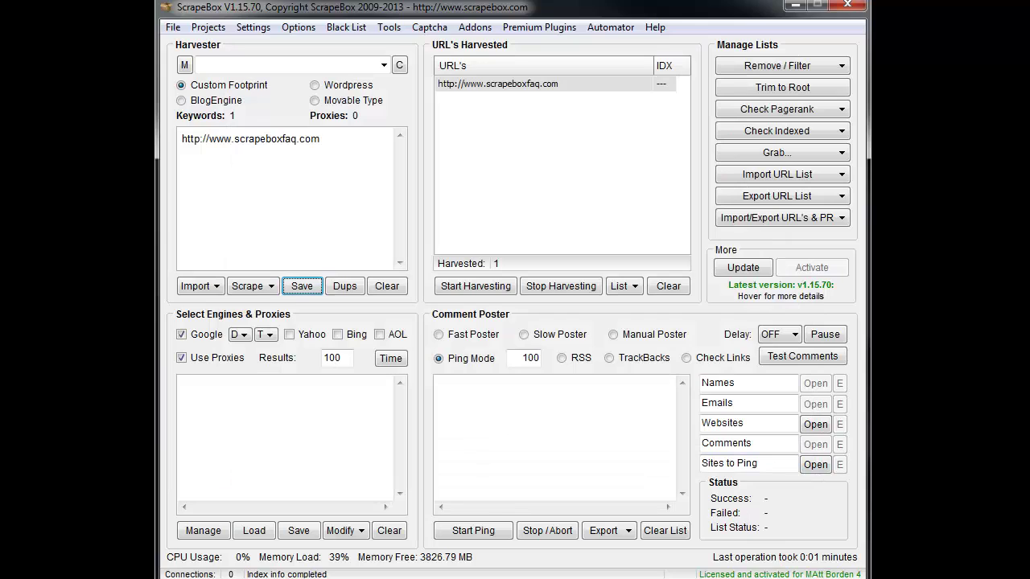
pyautogui.click(342, 142)
pyautogui.click(232, 141)
pyautogui.press('BackSpace')
pyautogui.press('BackSpace')
pyautogui.press('BackSpace')
pyautogui.press('BackSpace')
pyautogui.press('BackSpace')
pyautogui.press('BackSpace')
pyautogui.press('BackSpace')
pyautogui.press('BackSpace')
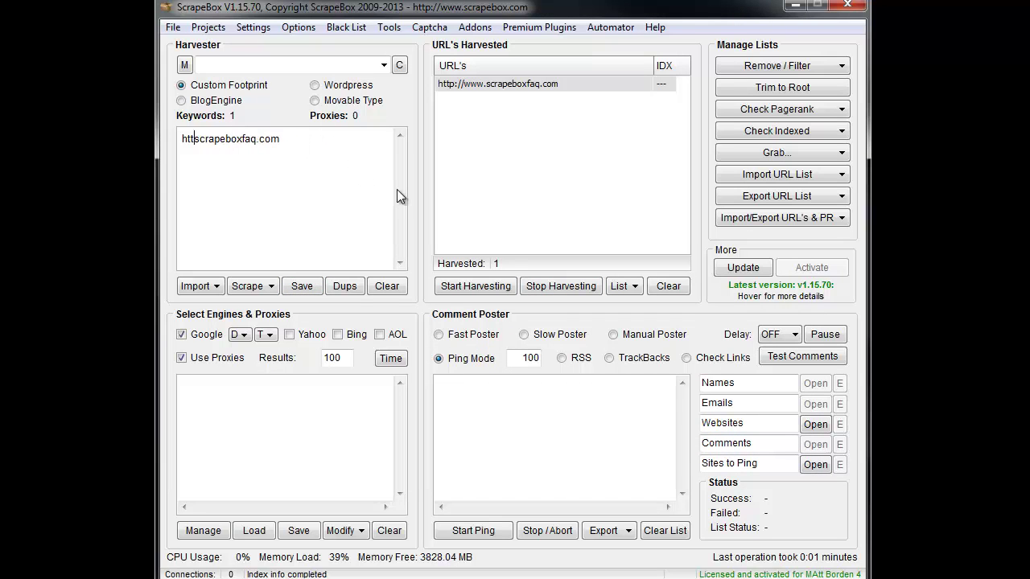
pyautogui.press('BackSpace')
pyautogui.press('BackSpace')
pyautogui.press('BackSpace')
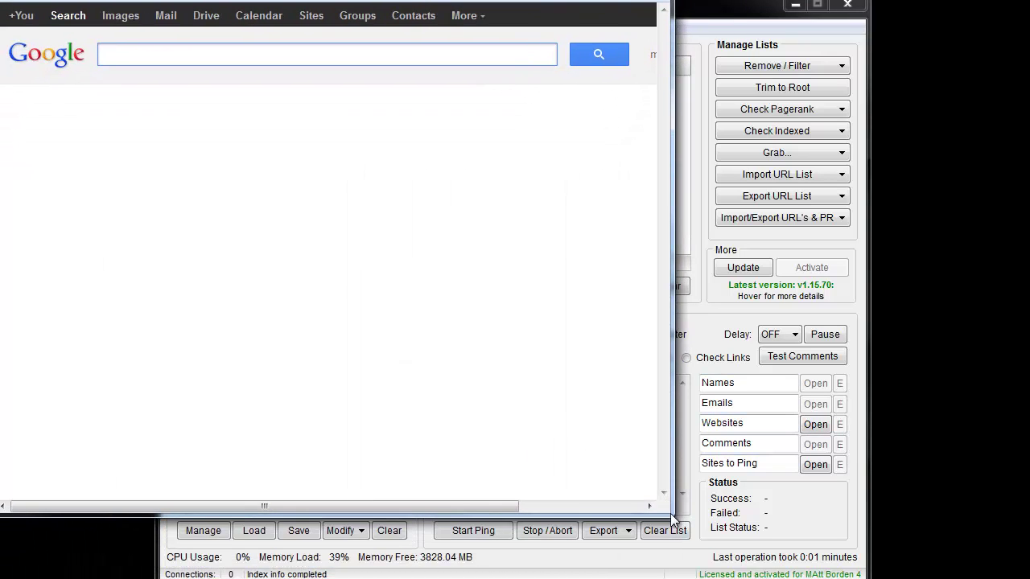
# Maximize Firefox and search Google for the quoted phrase "scrapeboxfaq.com".
pyautogui.moveTo(673, 519); pyautogui.dragTo(1022, 575)
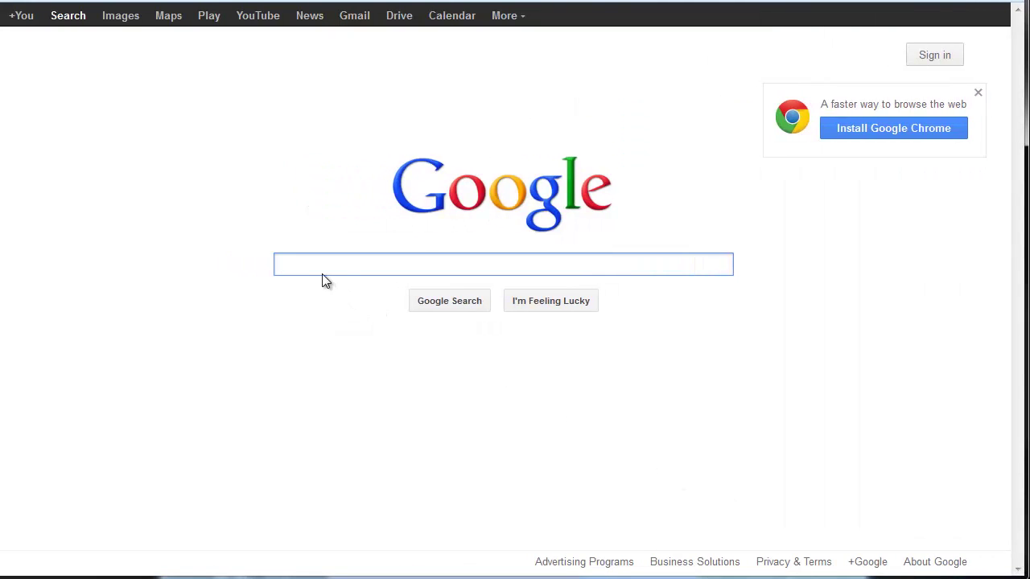
pyautogui.write('"scr')
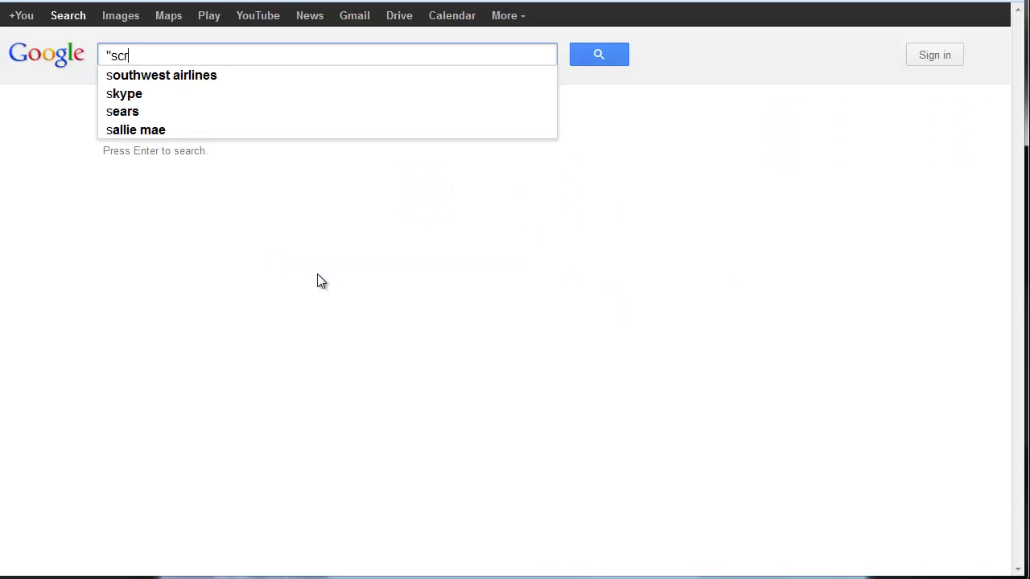
pyautogui.write('apeboxfaq')
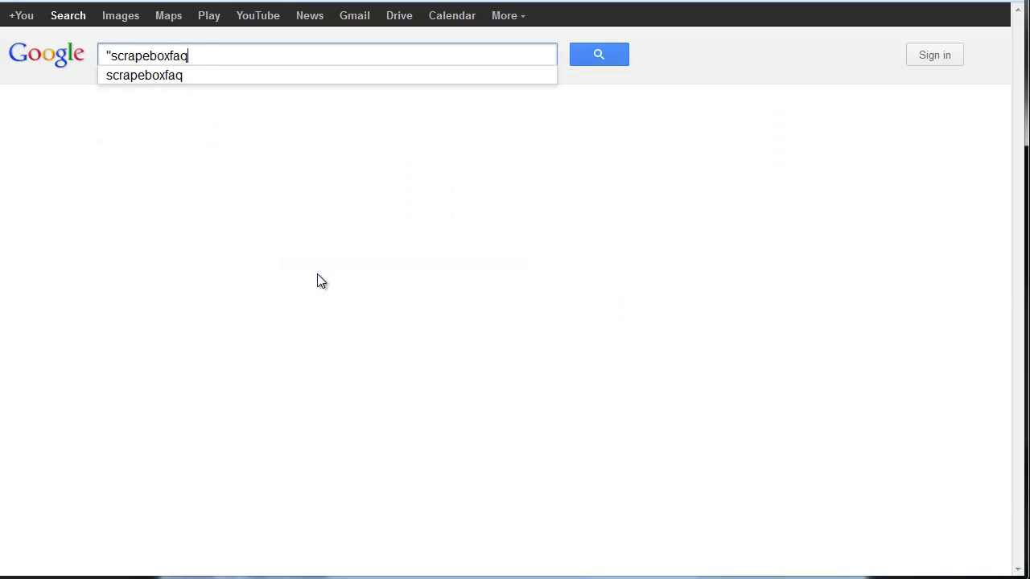
pyautogui.write('.com"')
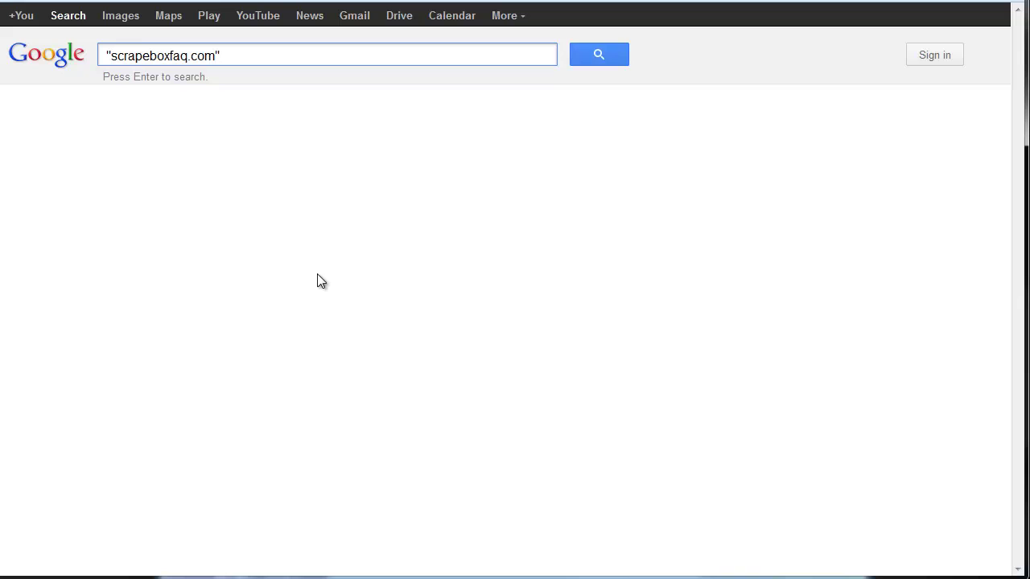
pyautogui.press('Return')
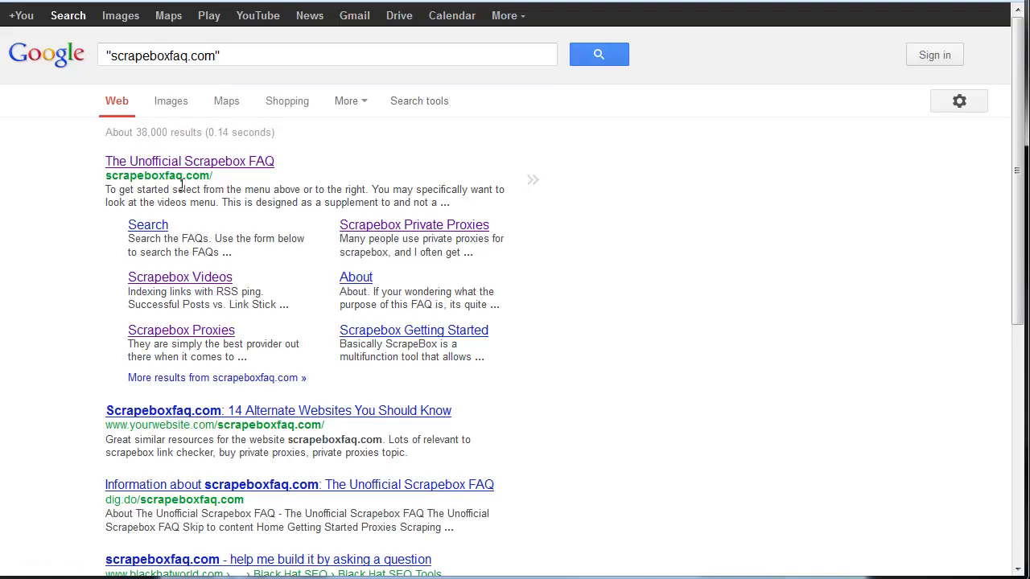
# Append -site:scrapeboxfaq.com to the query, yielding about 220,000 results from other sites.
pyautogui.click(250, 57)
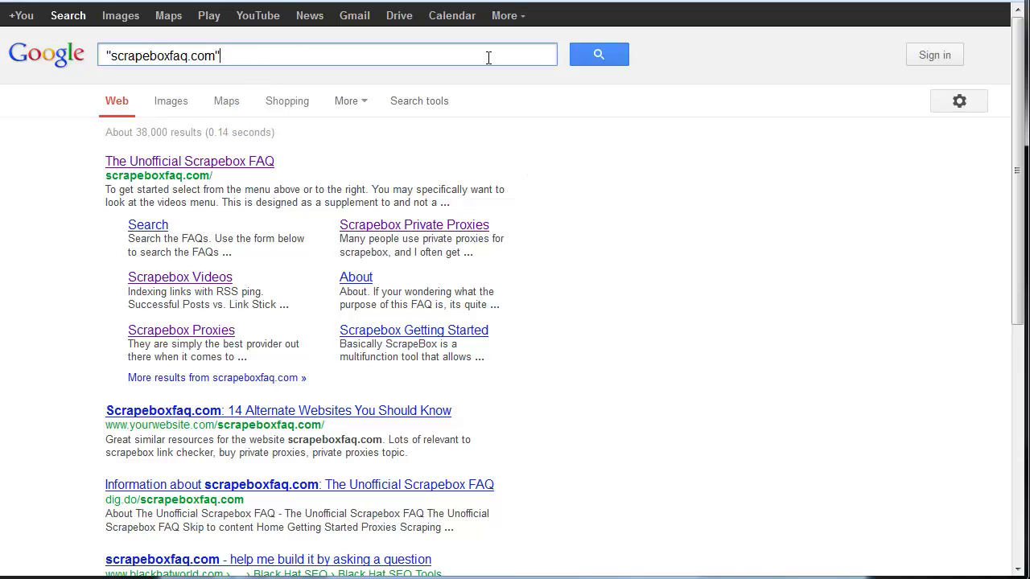
pyautogui.write('-site:scrapeboxfaqw')
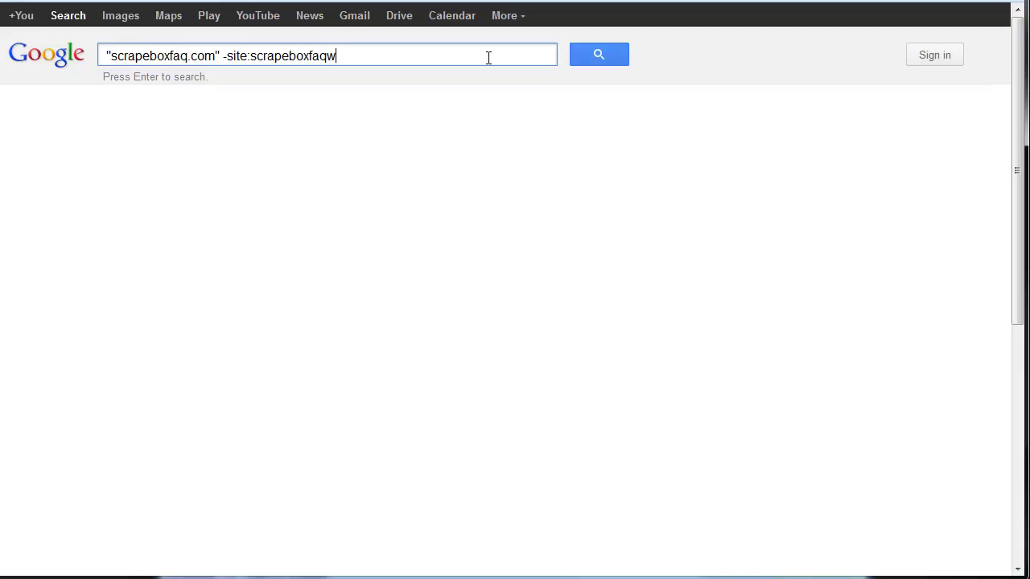
pyautogui.press('BackSpace')
pyautogui.write('.com')
pyautogui.press('Return')
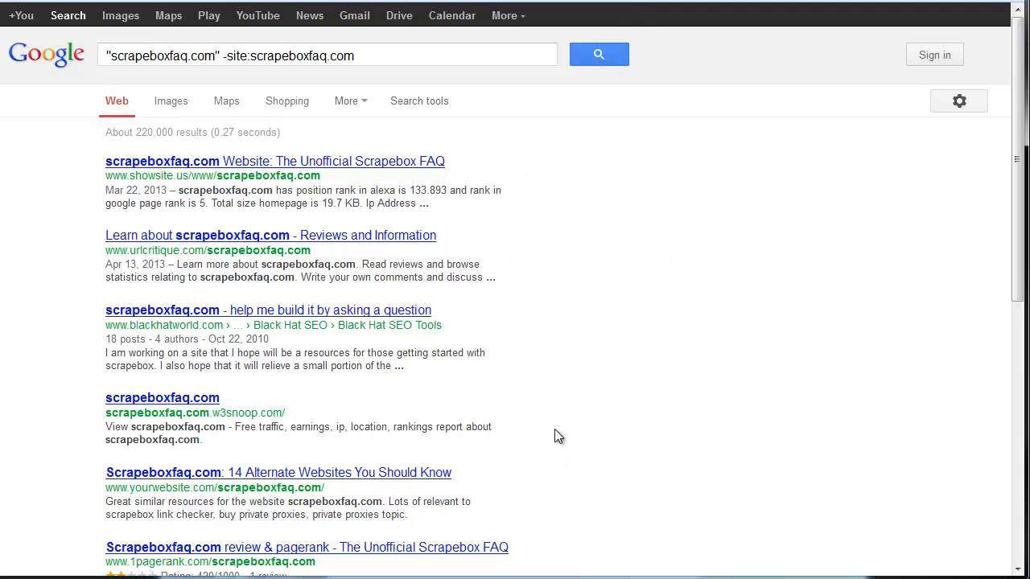
pyautogui.moveTo(544, 370)
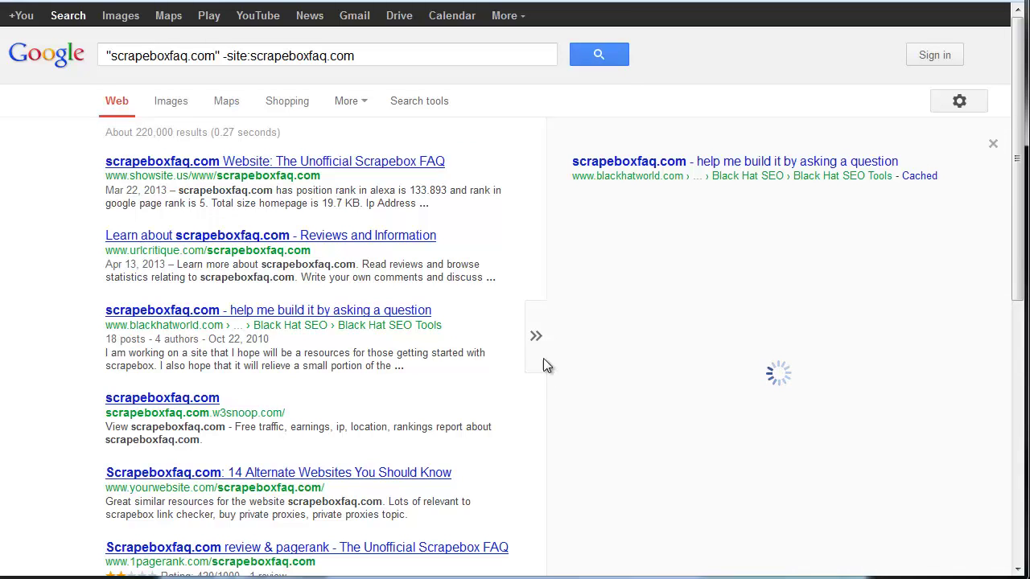
pyautogui.moveTo(530, 477)
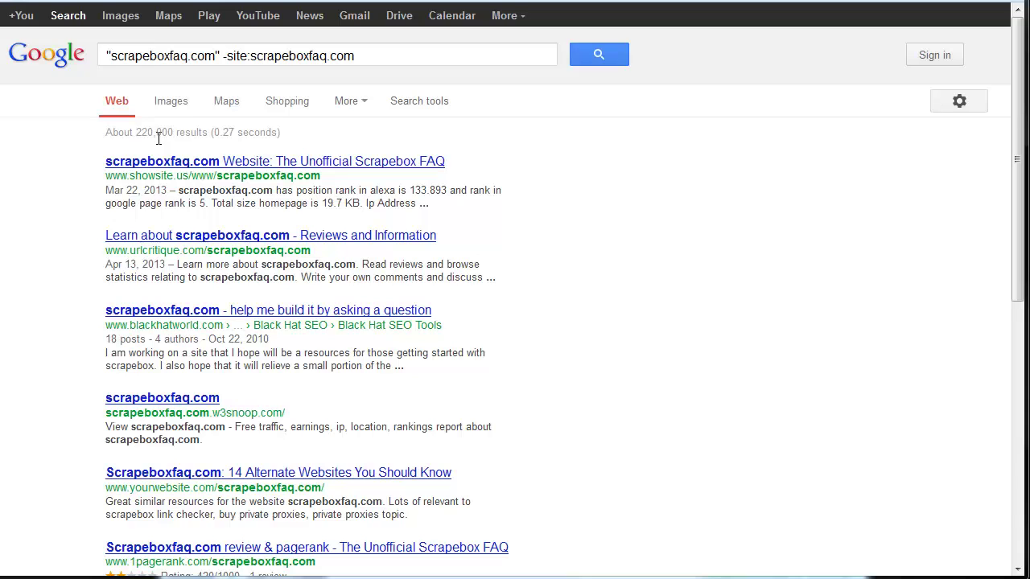
pyautogui.click(110, 56)
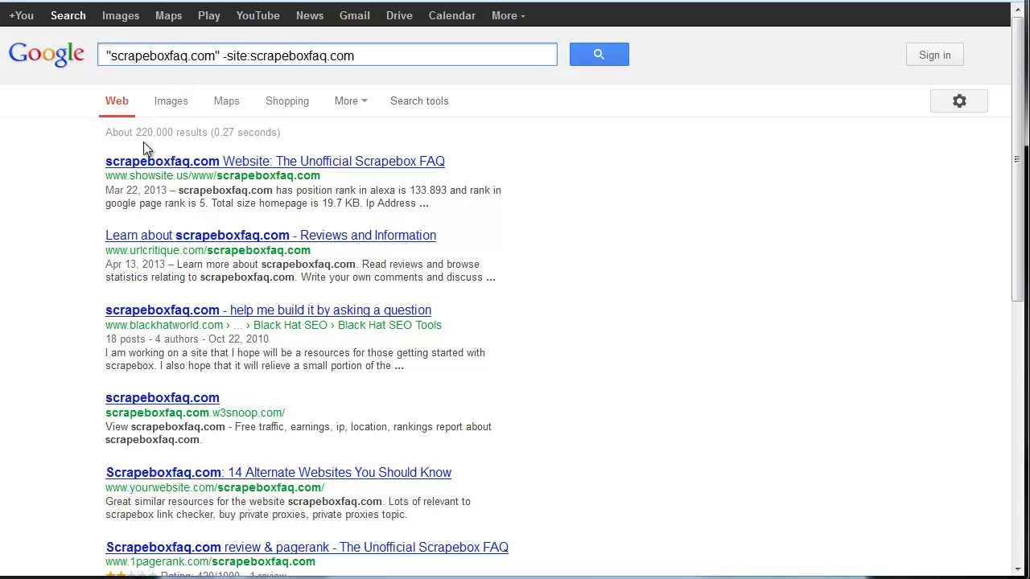
pyautogui.write('www.')
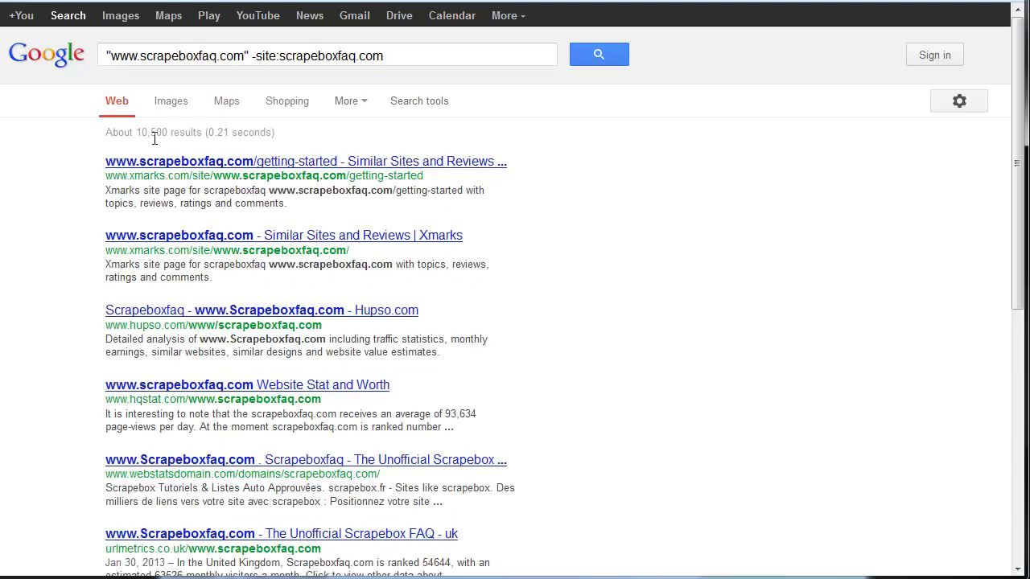
pyautogui.click(113, 55)
pyautogui.write('http:/')
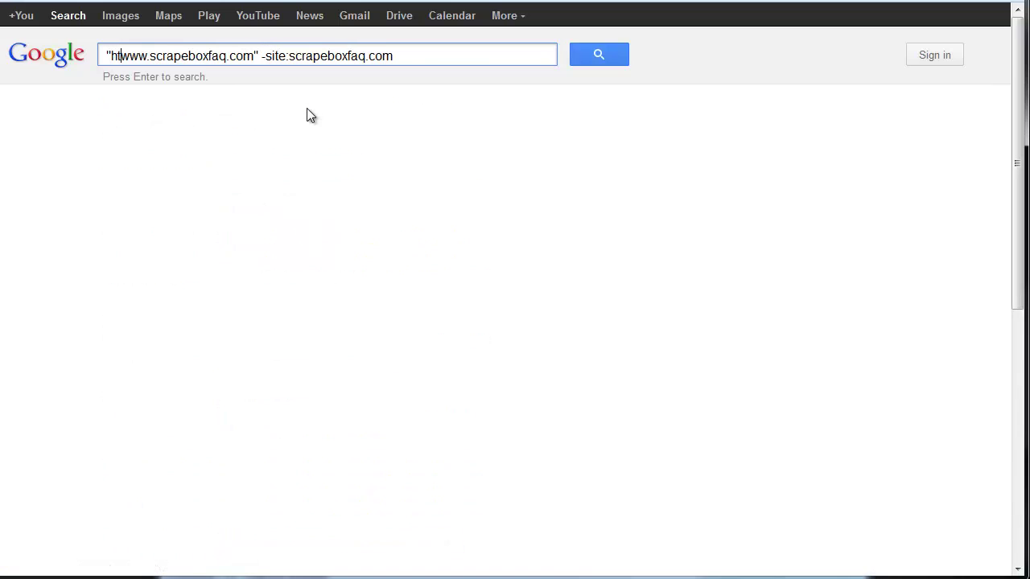
pyautogui.write('/')
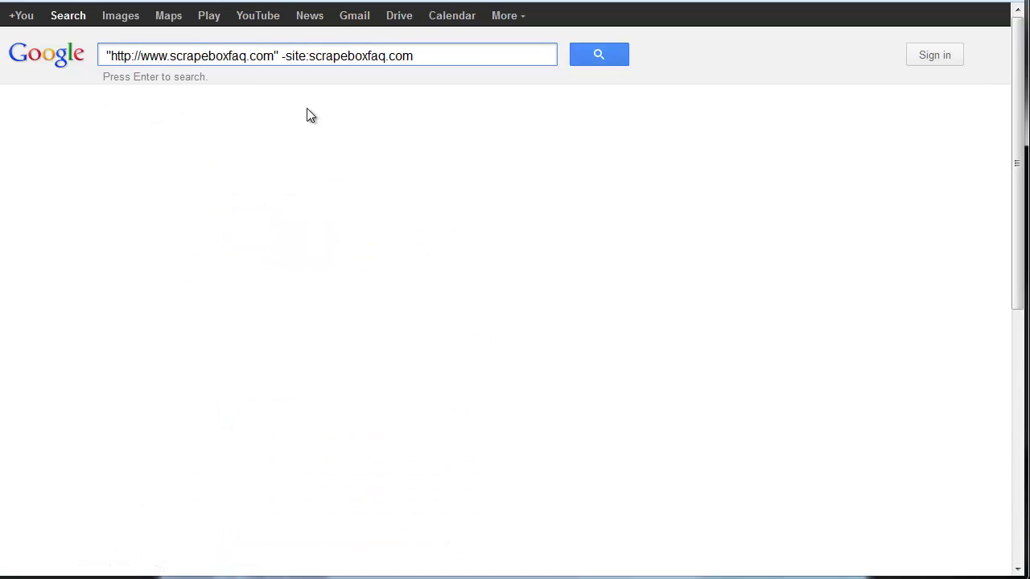
pyautogui.press('Return')
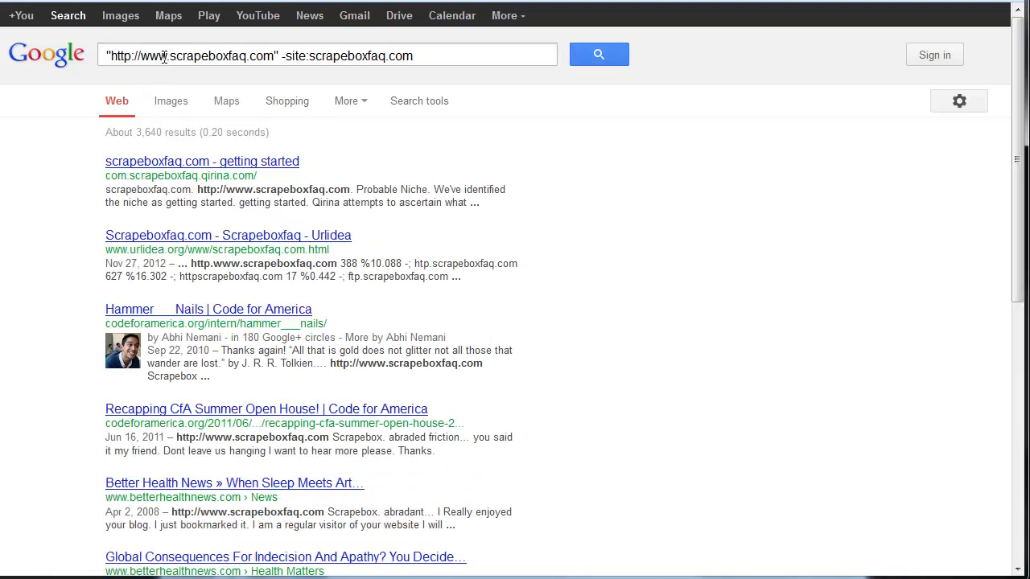
pyautogui.click(166, 54)
pyautogui.press('BackSpace')
pyautogui.press('BackSpace')
pyautogui.press('BackSpace')
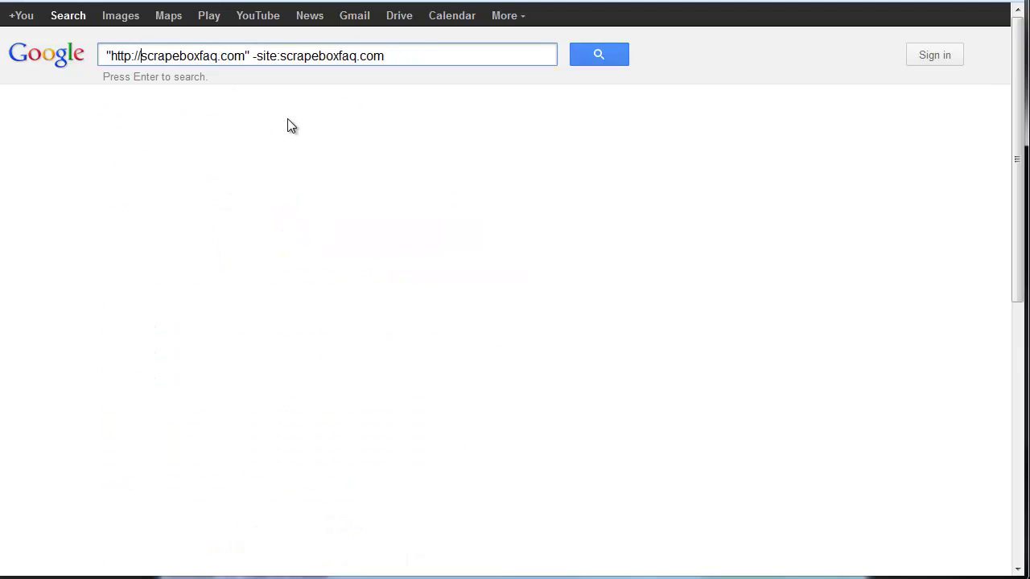
pyautogui.press('Return')
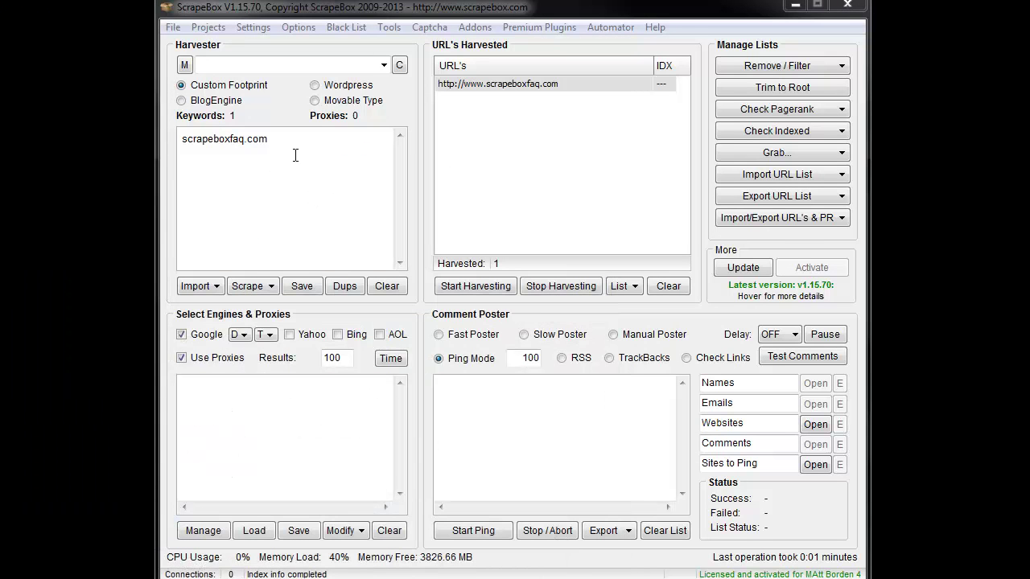
pyautogui.moveTo(294, 153); pyautogui.dragTo(106, 131)
pyautogui.hotkey('ctrl', 'c')
pyautogui.press('Delete')
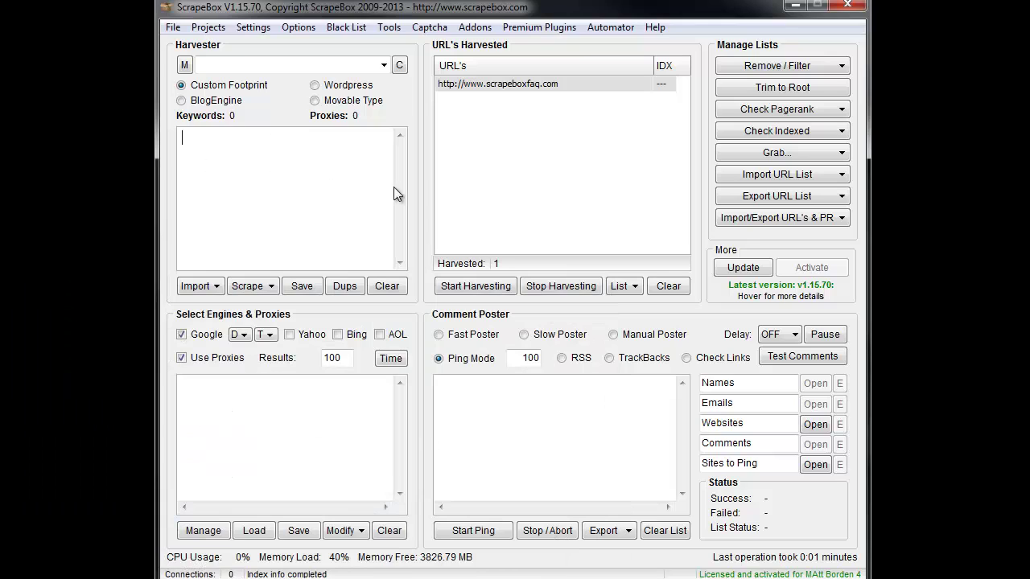
pyautogui.rightClick(238, 187)
pyautogui.click(288, 234)
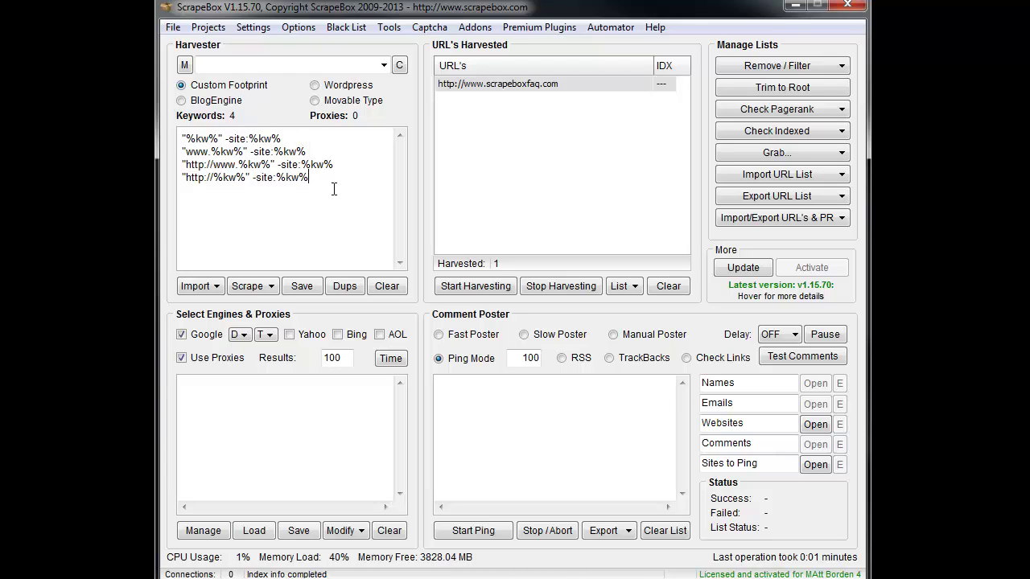
pyautogui.hotkey('ctrl', 'v')
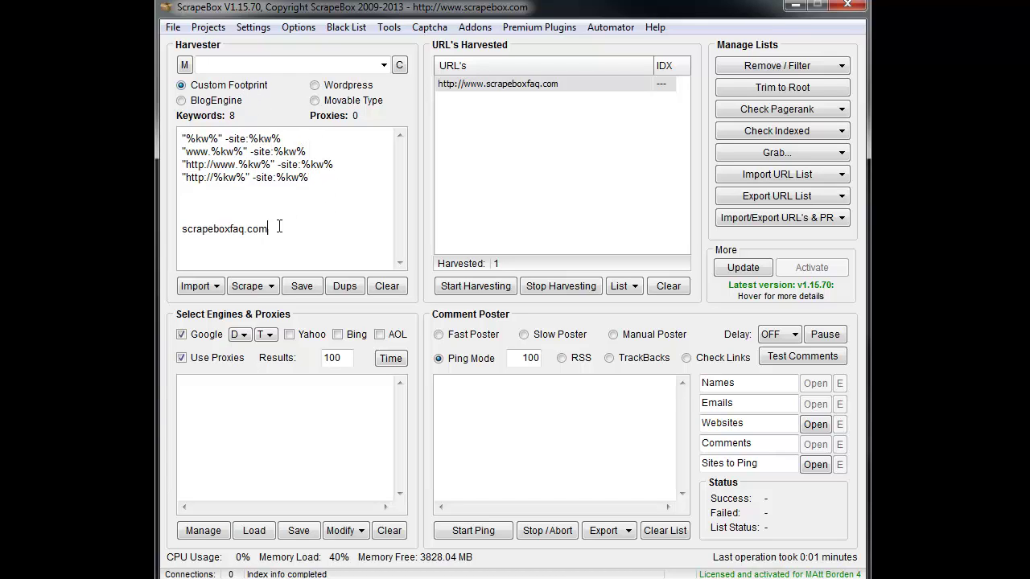
pyautogui.moveTo(270, 228); pyautogui.dragTo(181, 228)
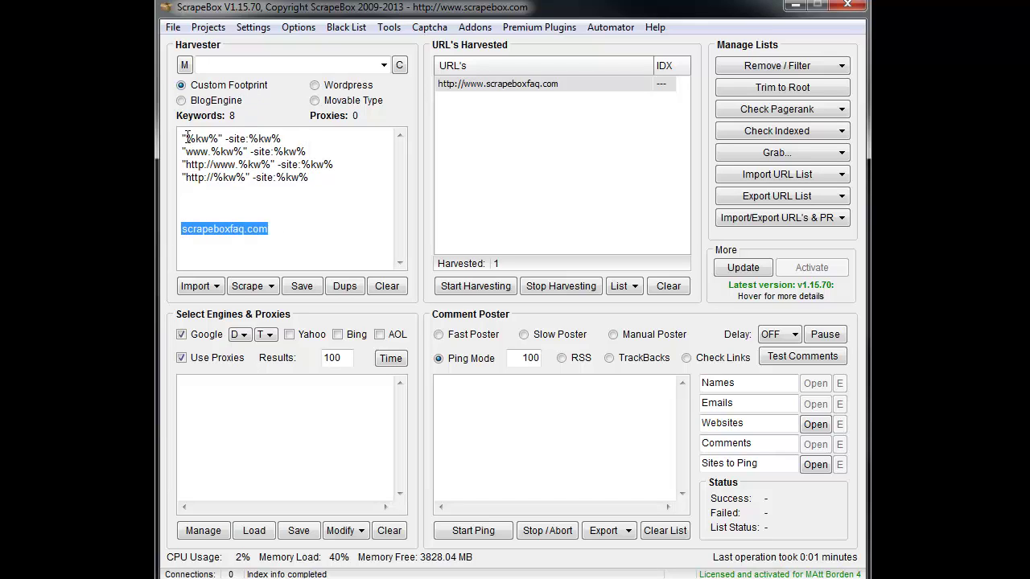
pyautogui.moveTo(185, 138); pyautogui.dragTo(212, 137)
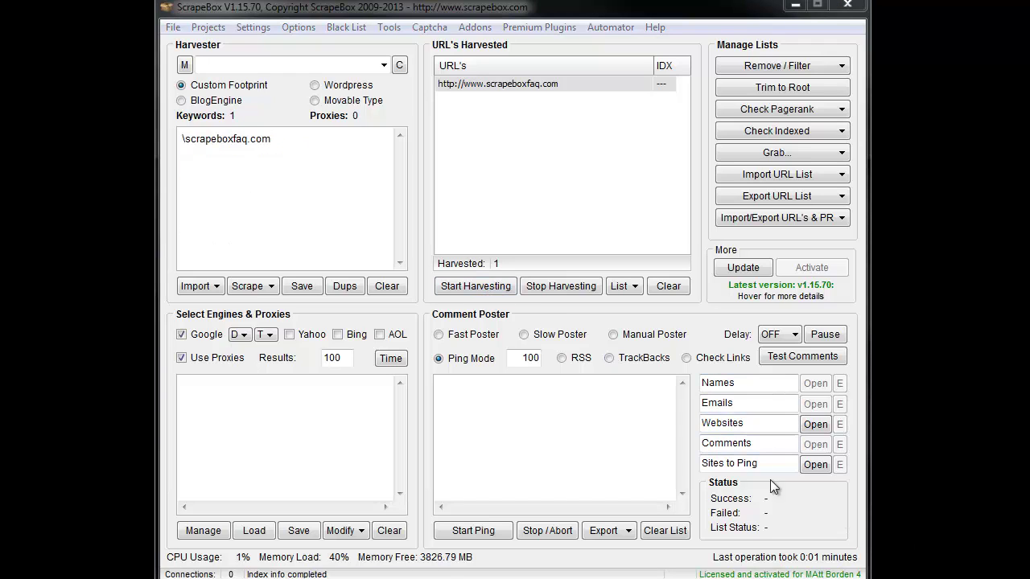
pyautogui.click(178, 140)
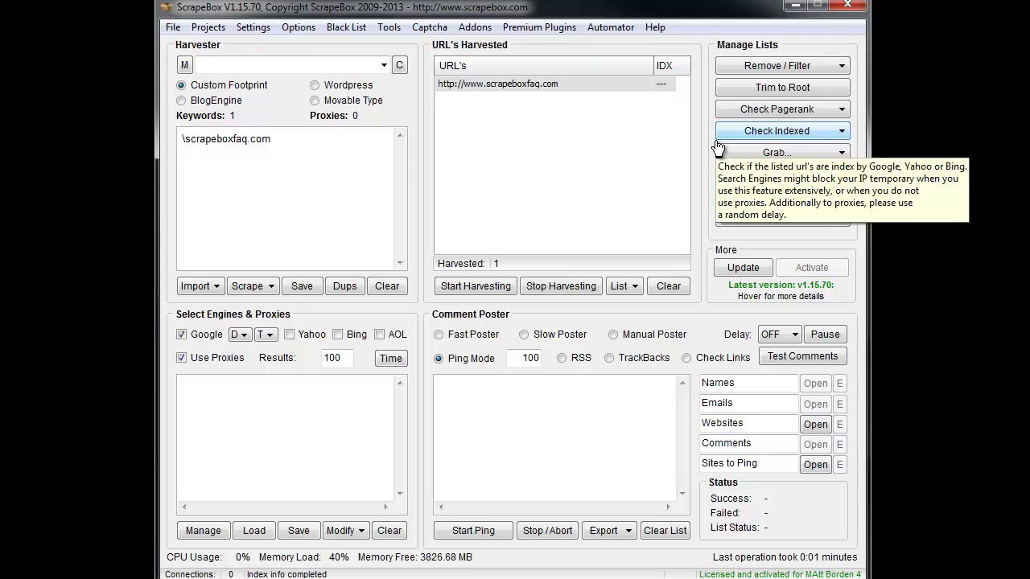
pyautogui.press('Delete')
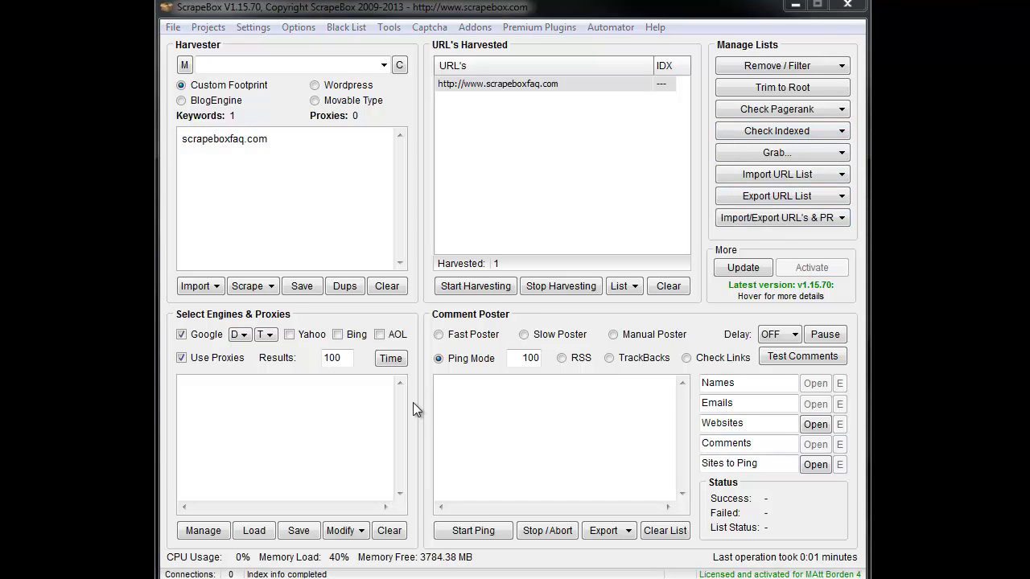
# Preview Backlinks Sample.txt, then merge it with the keyword into four footprint queries.
pyautogui.click(185, 66)
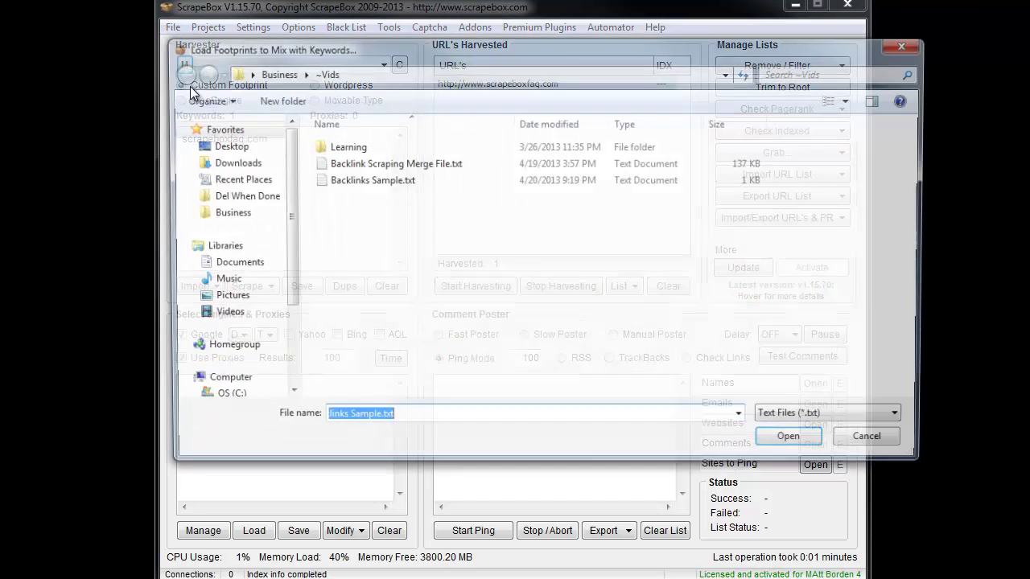
pyautogui.click(373, 184)
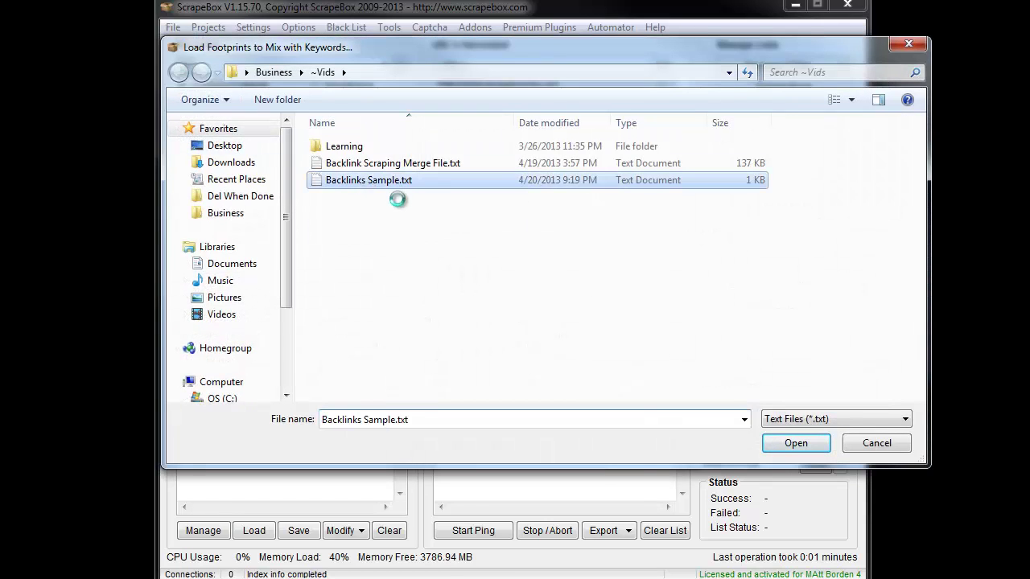
pyautogui.rightClick(375, 182)
pyautogui.click(411, 253)
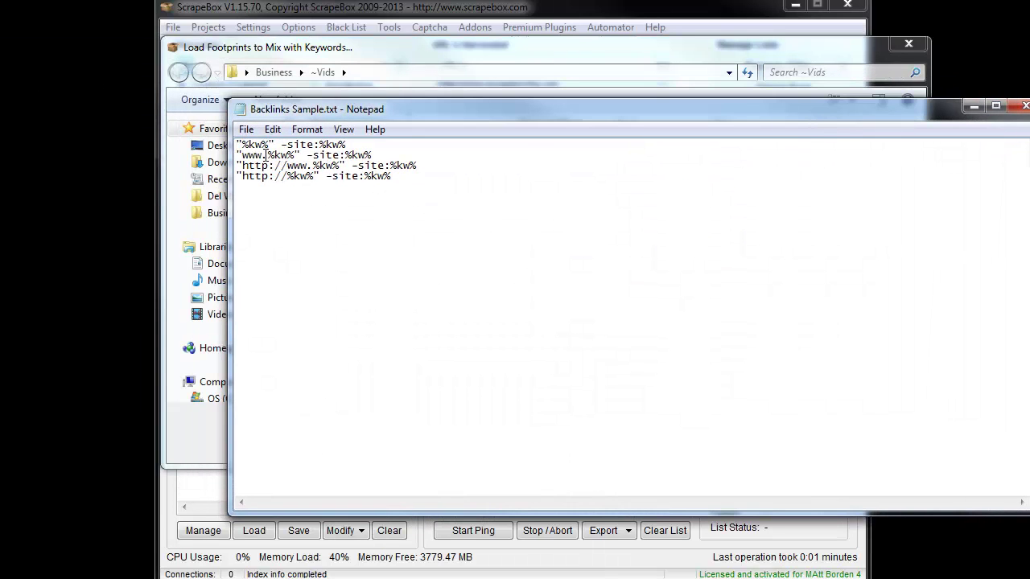
pyautogui.click(1025, 113)
pyautogui.doubleClick(340, 184)
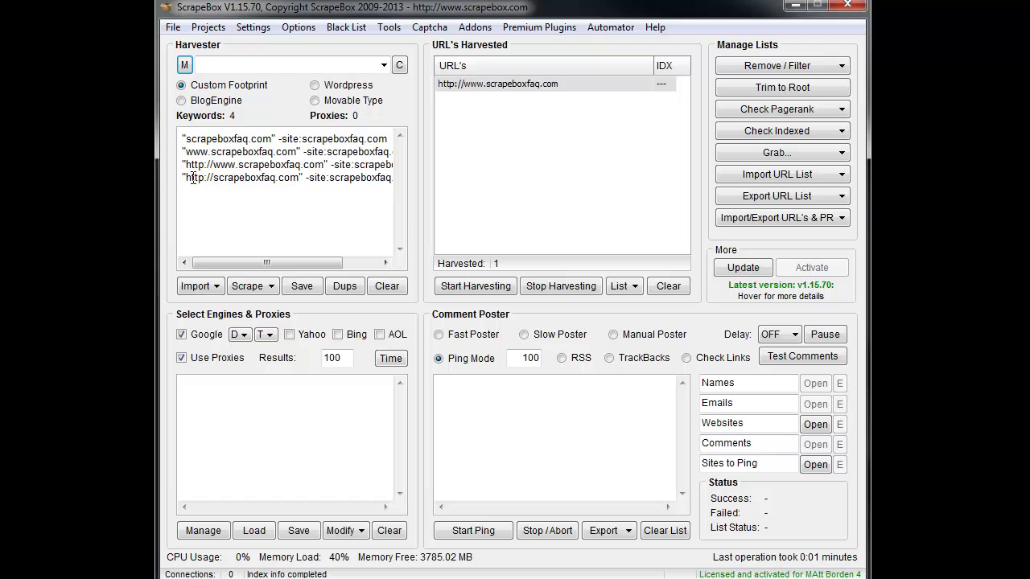
pyautogui.moveTo(236, 266); pyautogui.dragTo(257, 265)
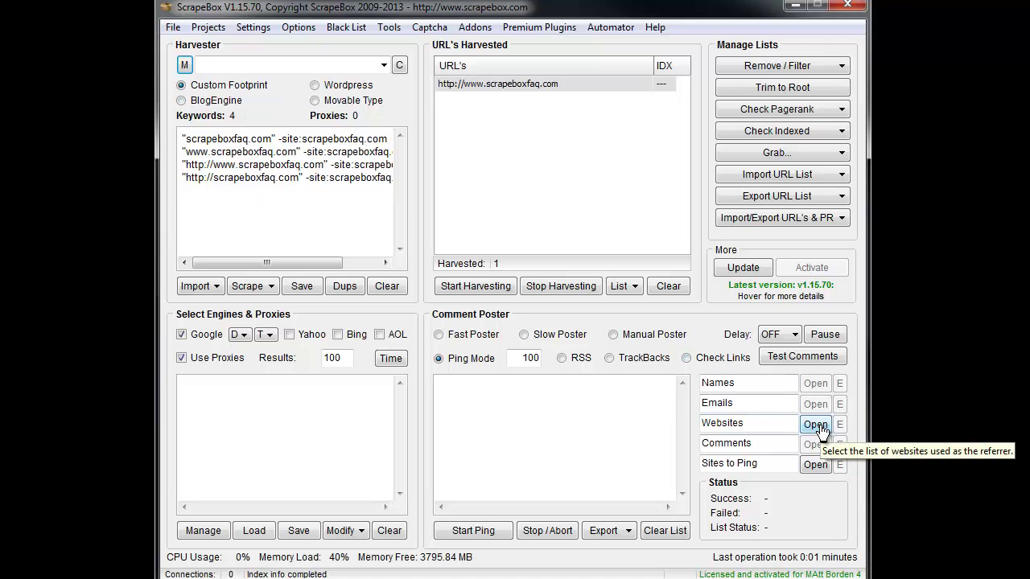
# Select Check Links in the Comment Poster panel.
pyautogui.click(688, 359)
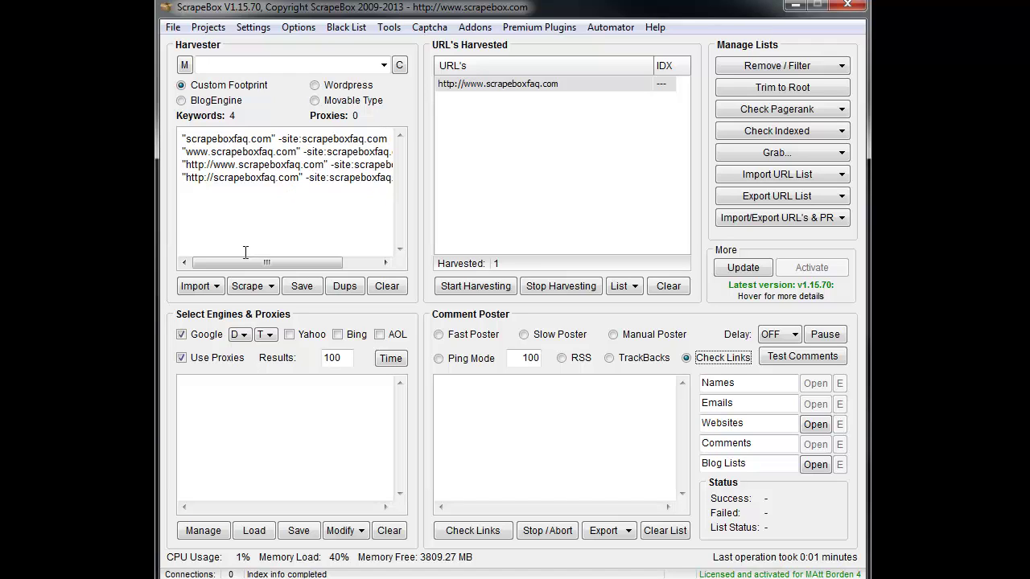
# Append "car" to the end of the first two footprint keyword lines.
pyautogui.moveTo(229, 265); pyautogui.dragTo(310, 267)
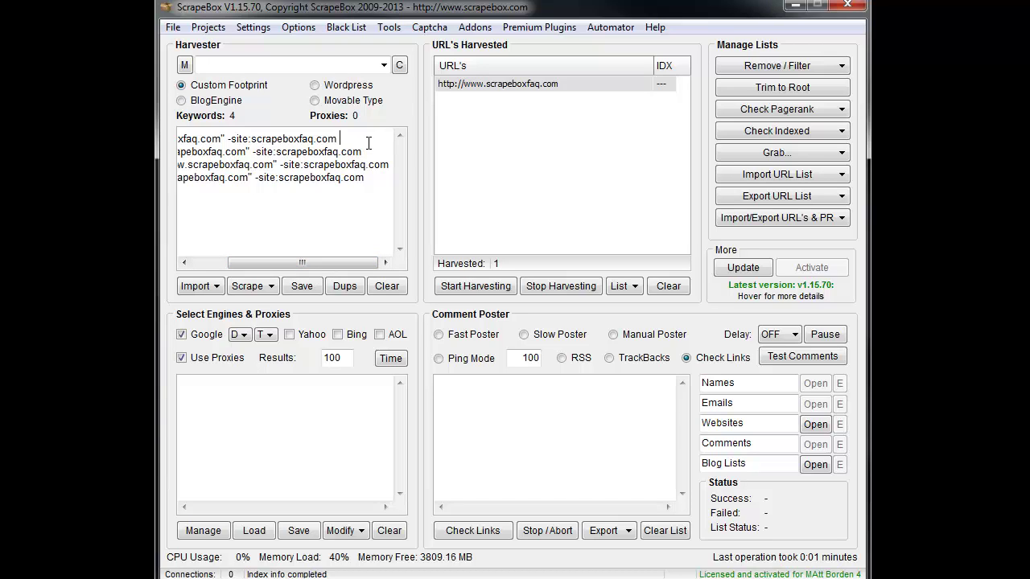
pyautogui.write('car')
pyautogui.click(378, 153)
pyautogui.write('car')
pyautogui.moveTo(0, 63); pyautogui.dragTo(325, 81)
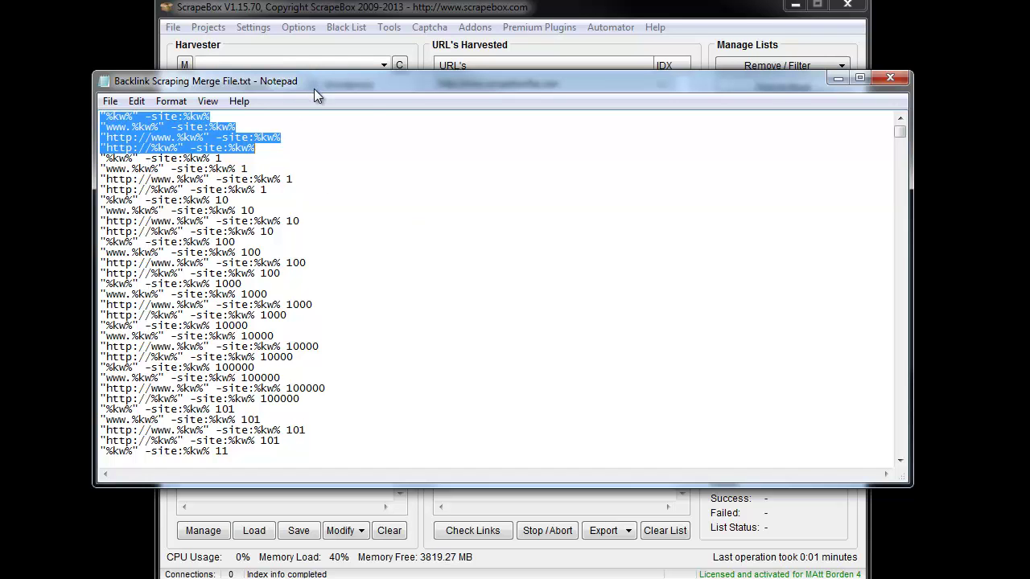
# Close the merge file and trim the keyword down to just scrapeboxfaq.com.
pyautogui.click(893, 79)
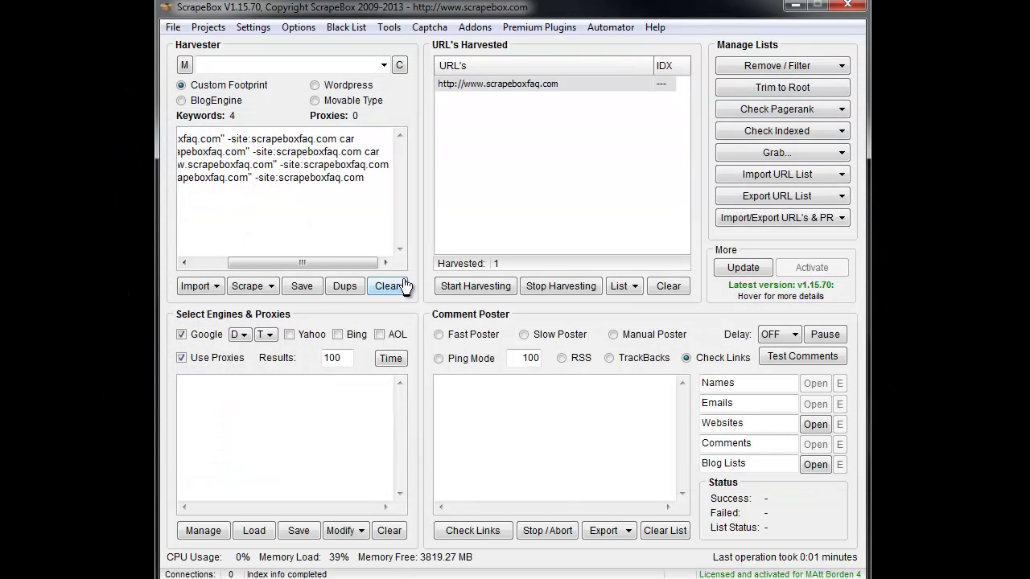
pyautogui.moveTo(223, 139); pyautogui.dragTo(398, 221)
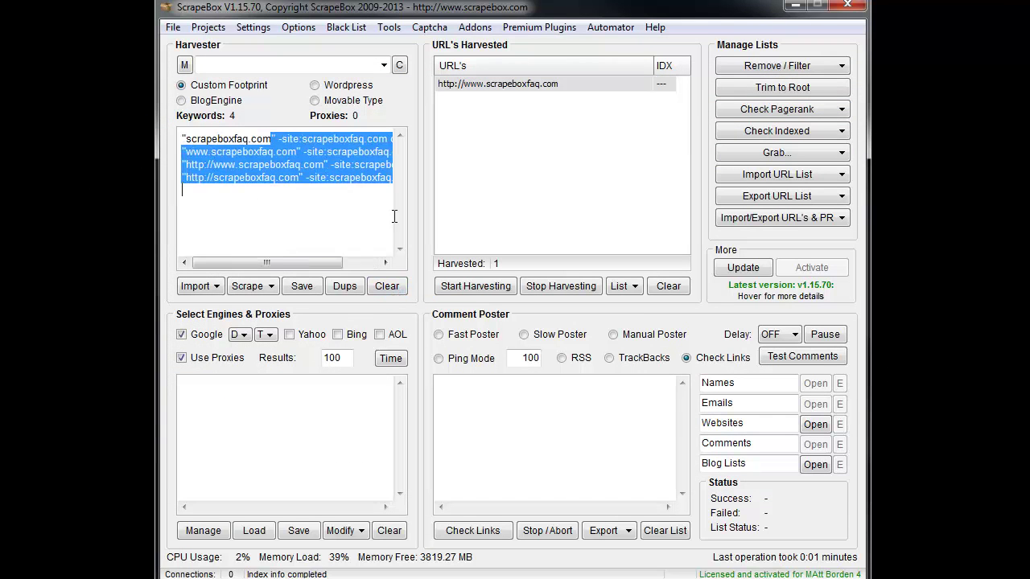
pyautogui.press('Delete')
pyautogui.click(185, 139)
# Merge in the Backlink Scraping Merge File.txt footprints, producing 4580 keyword queries.
pyautogui.click(184, 65)
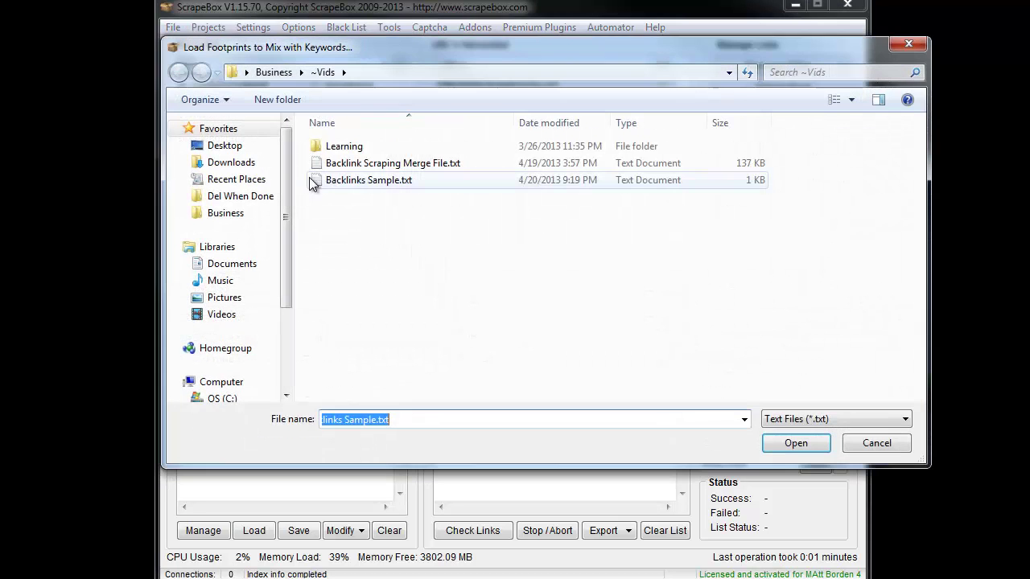
pyautogui.doubleClick(379, 166)
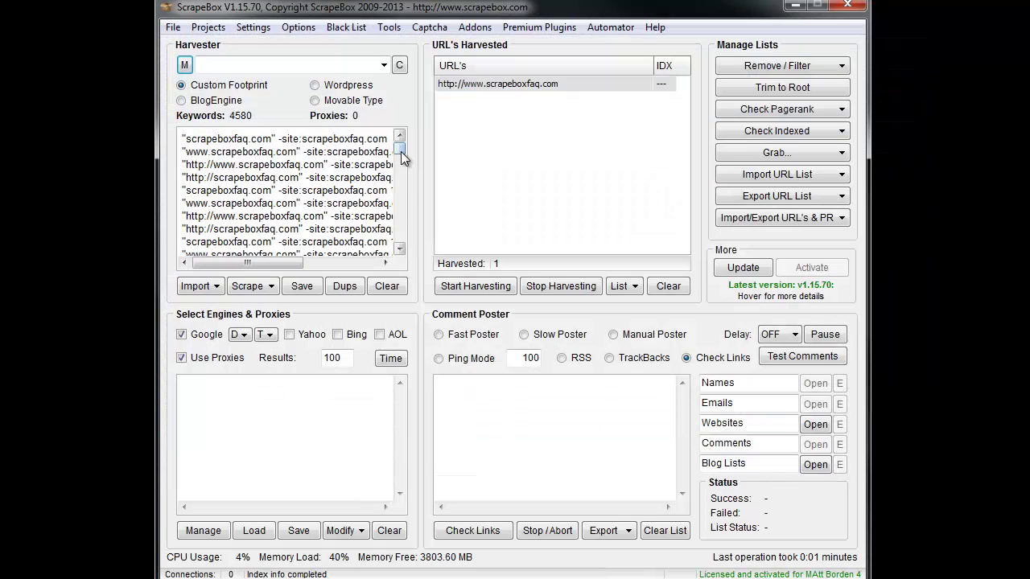
pyautogui.moveTo(402, 158); pyautogui.dragTo(399, 233)
pyautogui.moveTo(248, 263); pyautogui.dragTo(315, 270)
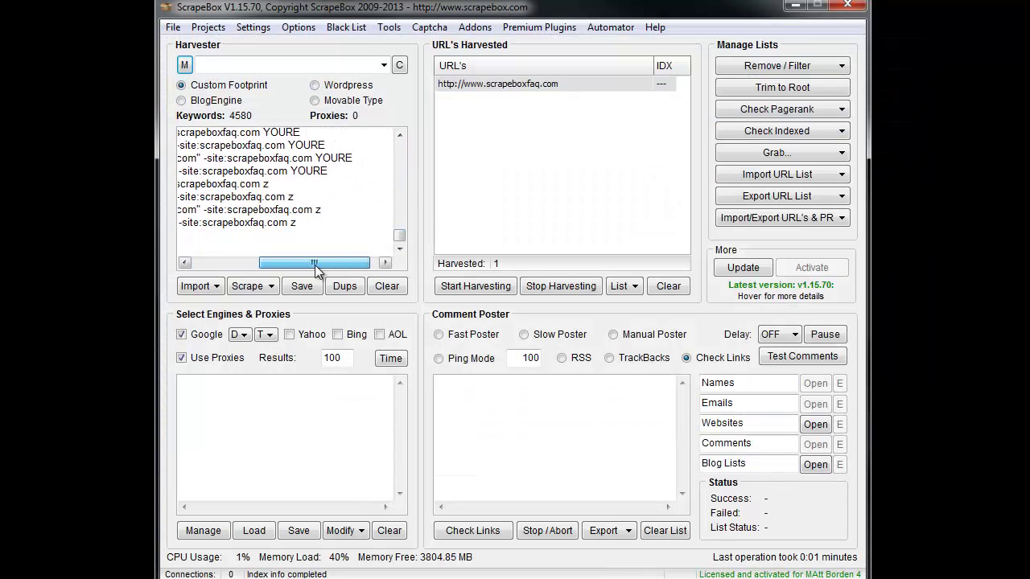
pyautogui.moveTo(399, 235); pyautogui.dragTo(408, 130)
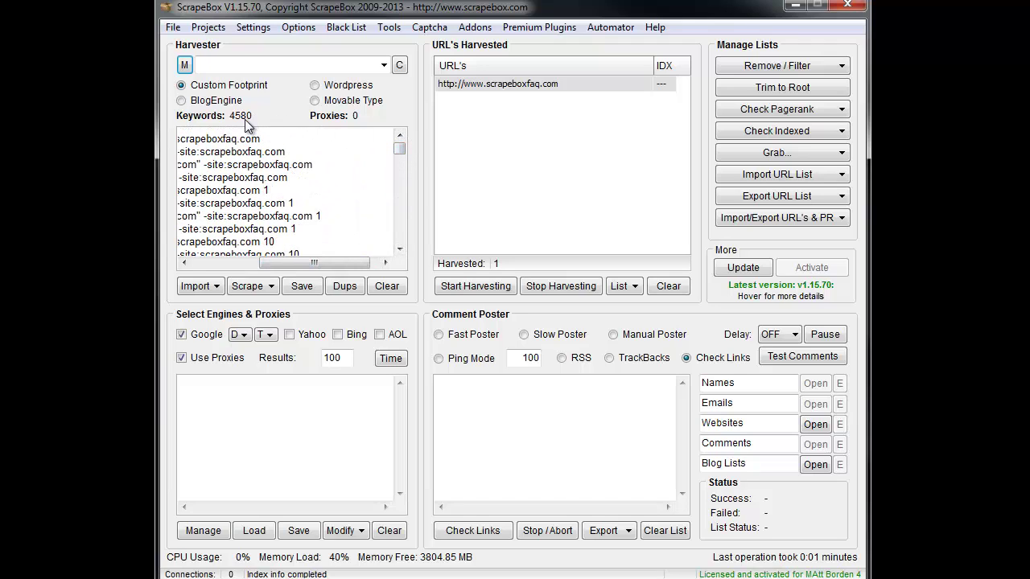
pyautogui.moveTo(314, 264); pyautogui.dragTo(242, 272)
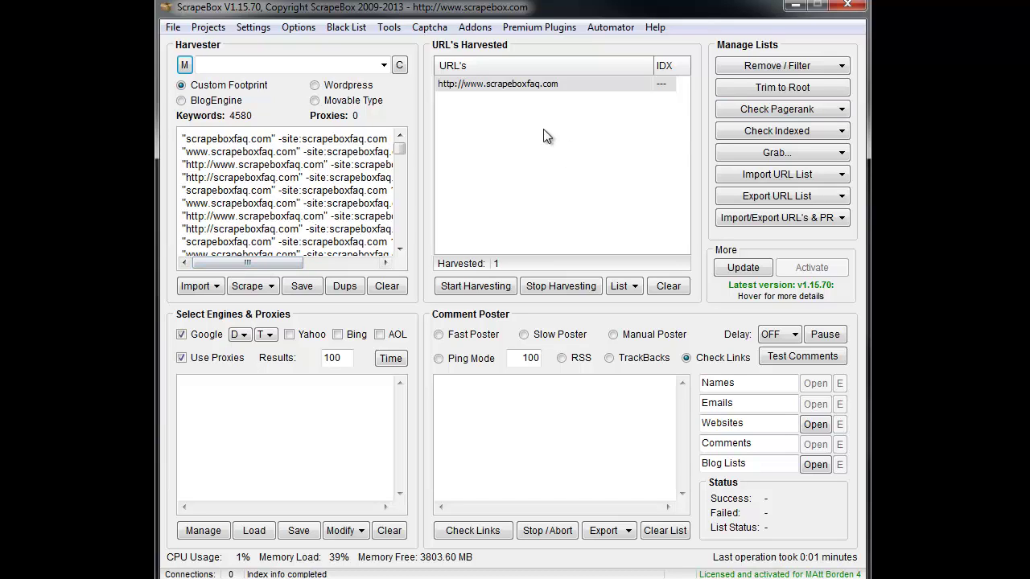
# Launch the DupRemove addon, nudge its window up, then close it.
pyautogui.click(478, 28)
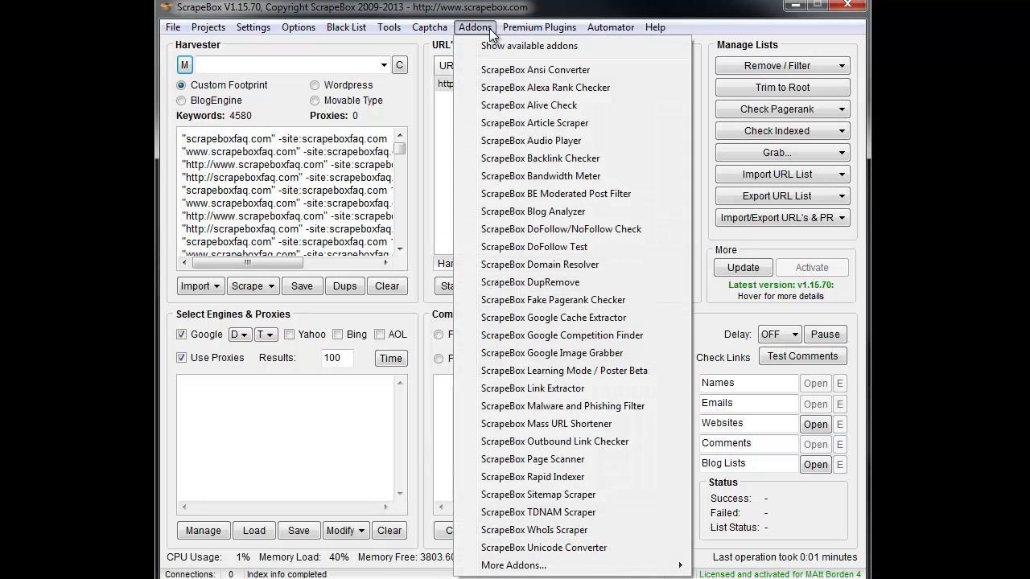
pyautogui.click(551, 282)
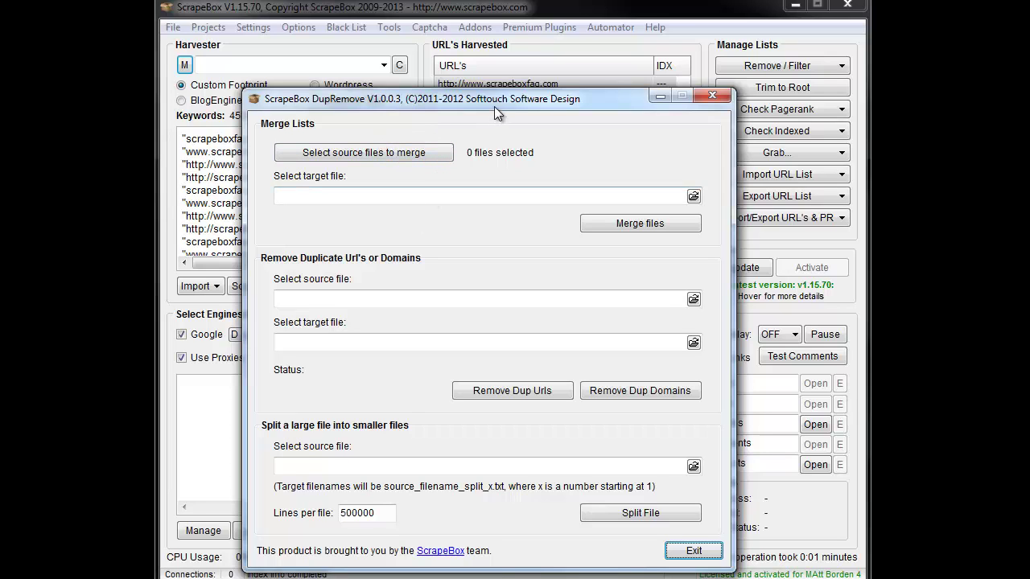
pyautogui.moveTo(494, 103); pyautogui.dragTo(500, 85)
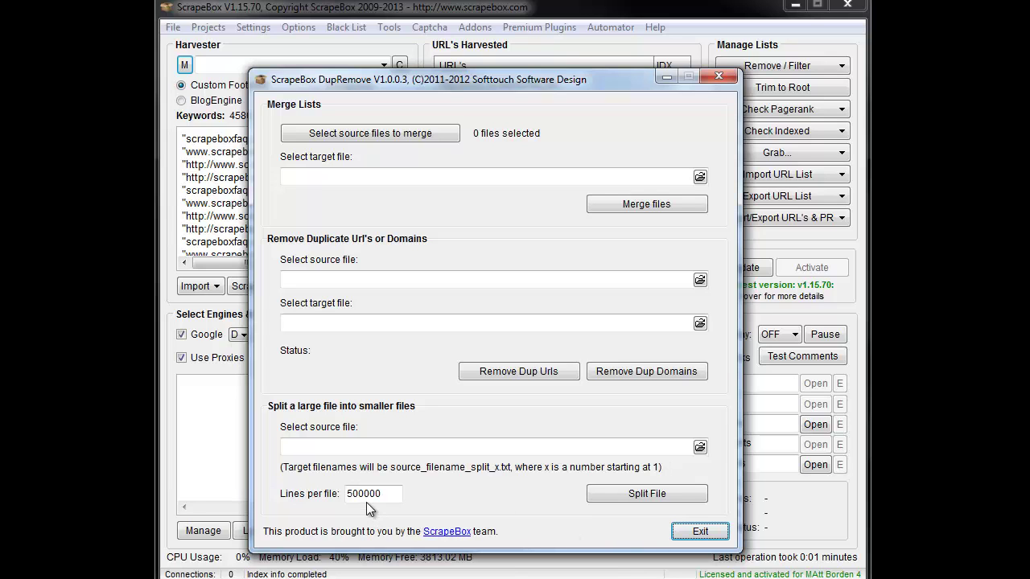
pyautogui.click(697, 532)
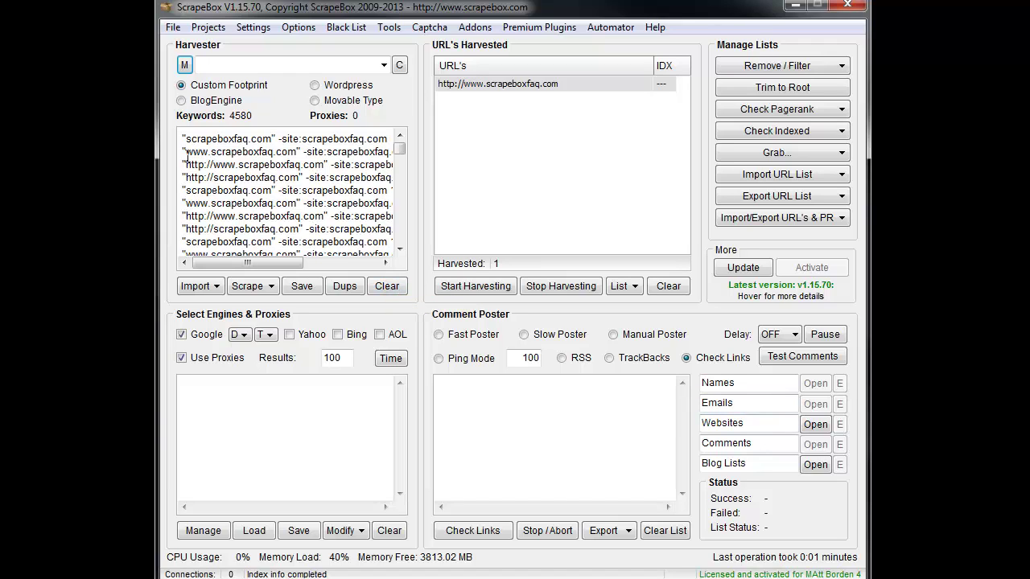
# Replace the keyword list with the single query "scrapeboxfaq.com" -site:scrapeboxfaq.com.
pyautogui.moveTo(181, 138); pyautogui.dragTo(174, 149)
pyautogui.hotkey('ctrl', 'c')
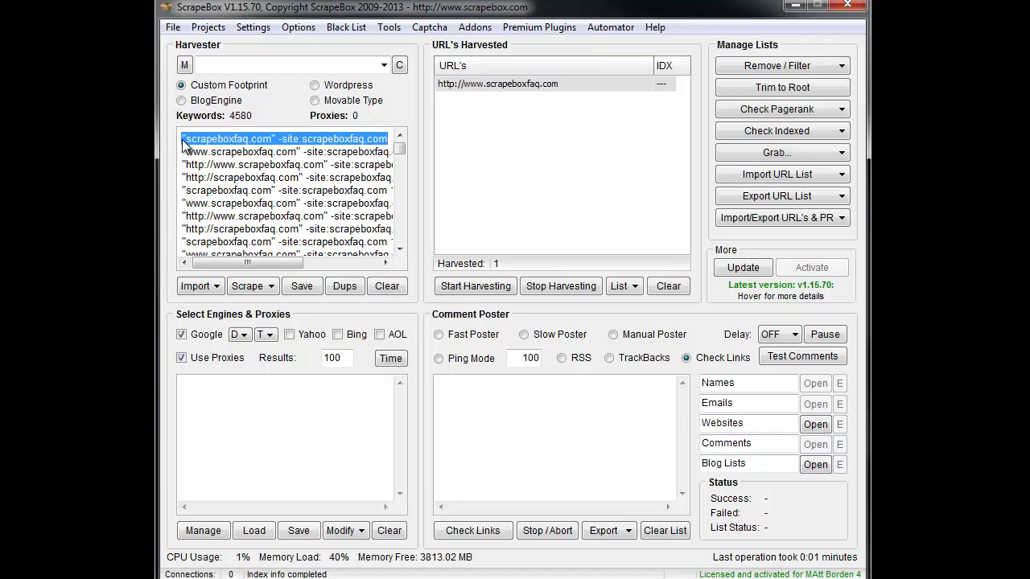
pyautogui.press('Delete')
pyautogui.hotkey('ctrl', 'a')
pyautogui.press('Delete')
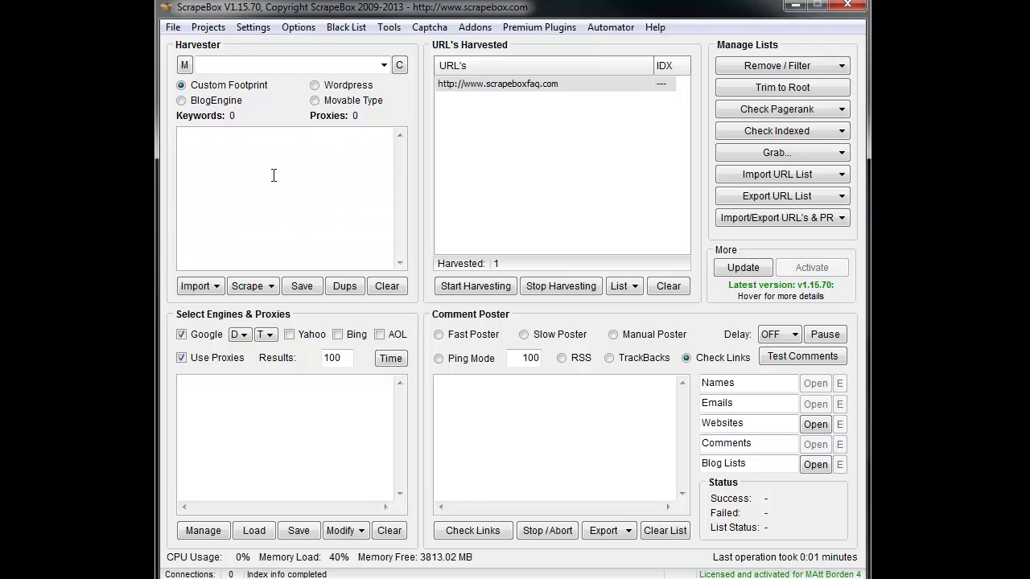
pyautogui.hotkey('ctrl', 'v')
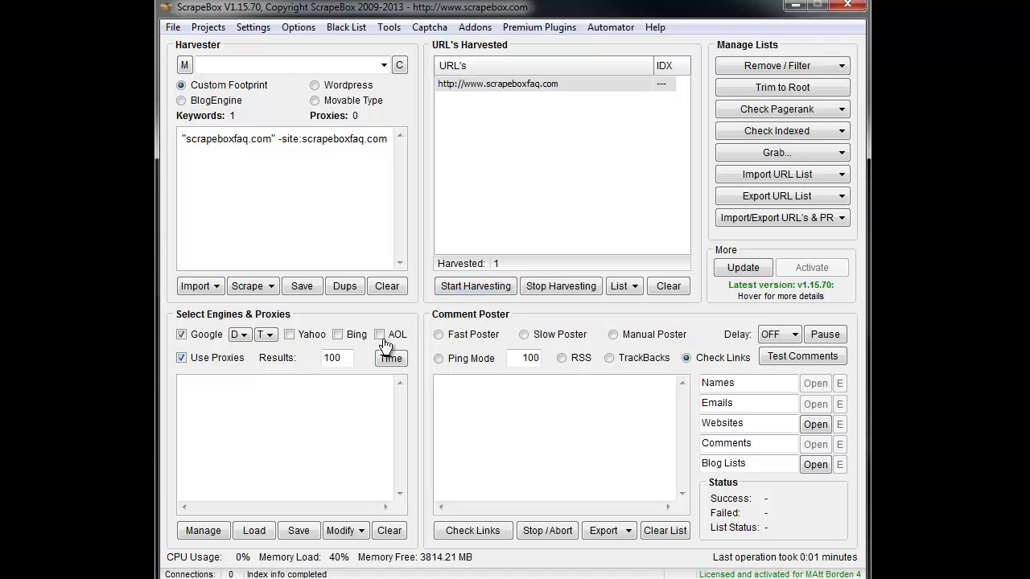
# Harvest 1000 Google results for the query without proxies.
pyautogui.click(349, 356)
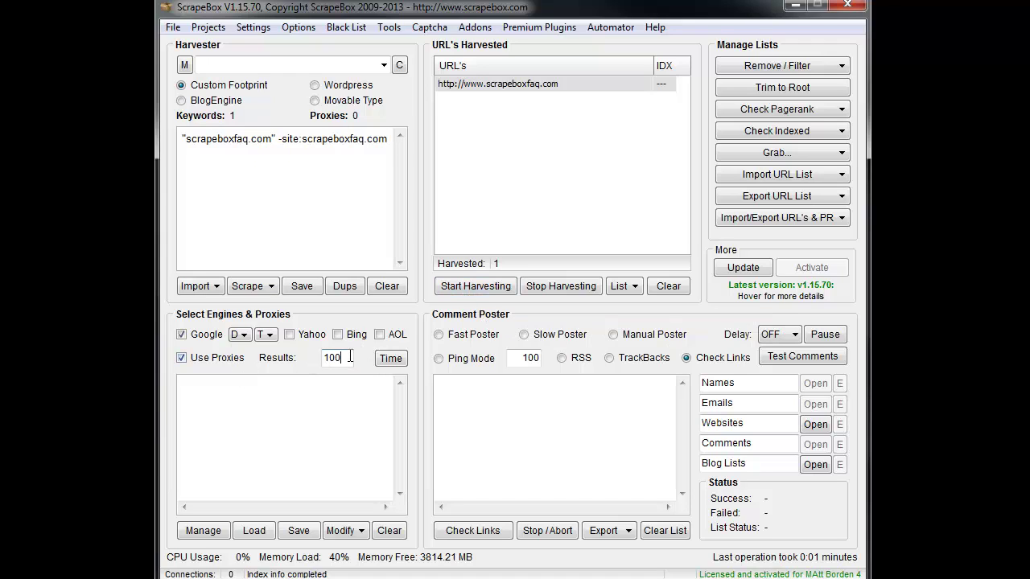
pyautogui.click(470, 289)
pyautogui.click(531, 392)
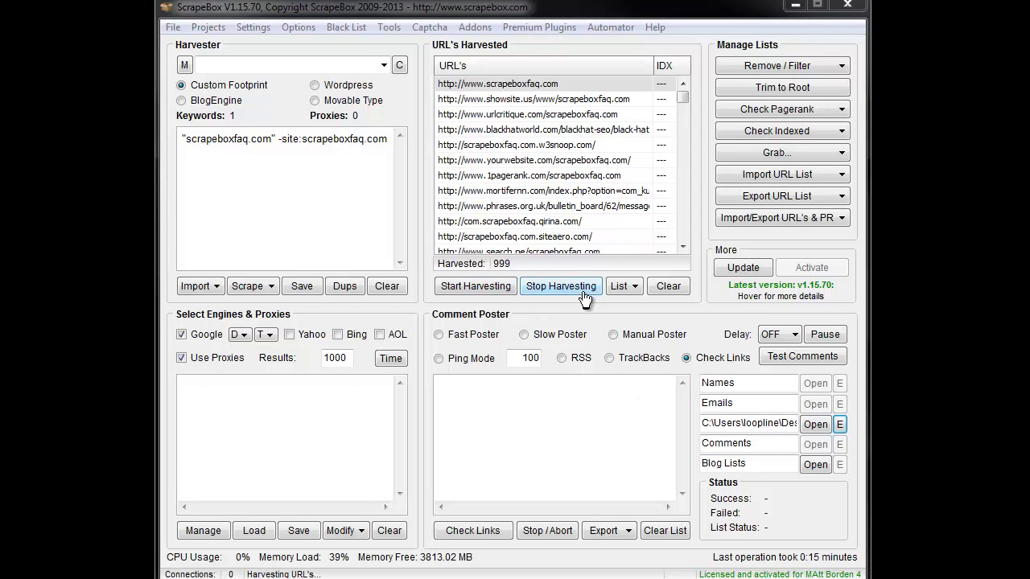
# Transfer all 999 harvested URLs to the blogs list and apply the scrapeboxfaq.com website list gig_1.txt.
pyautogui.click(630, 289)
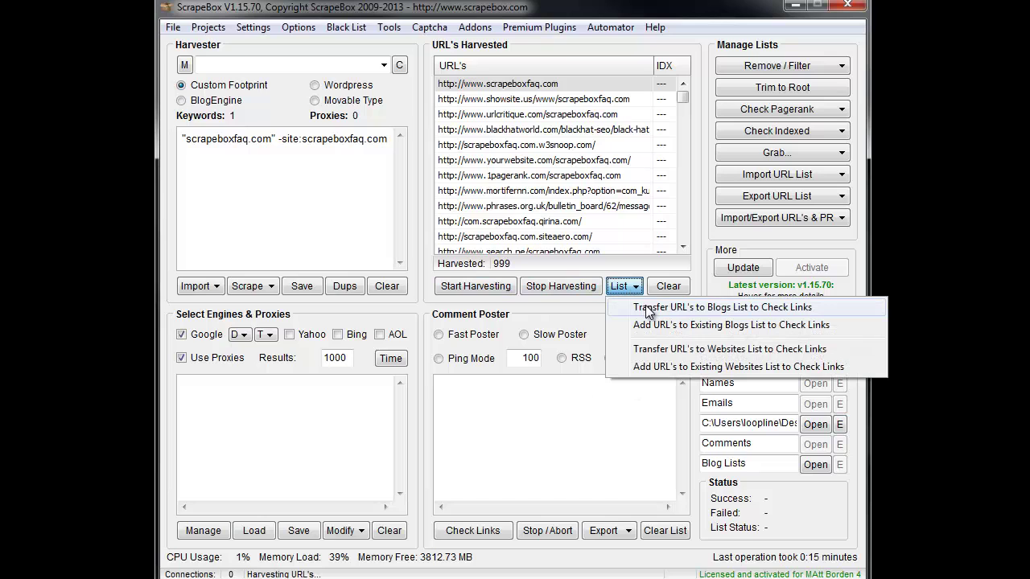
pyautogui.click(648, 309)
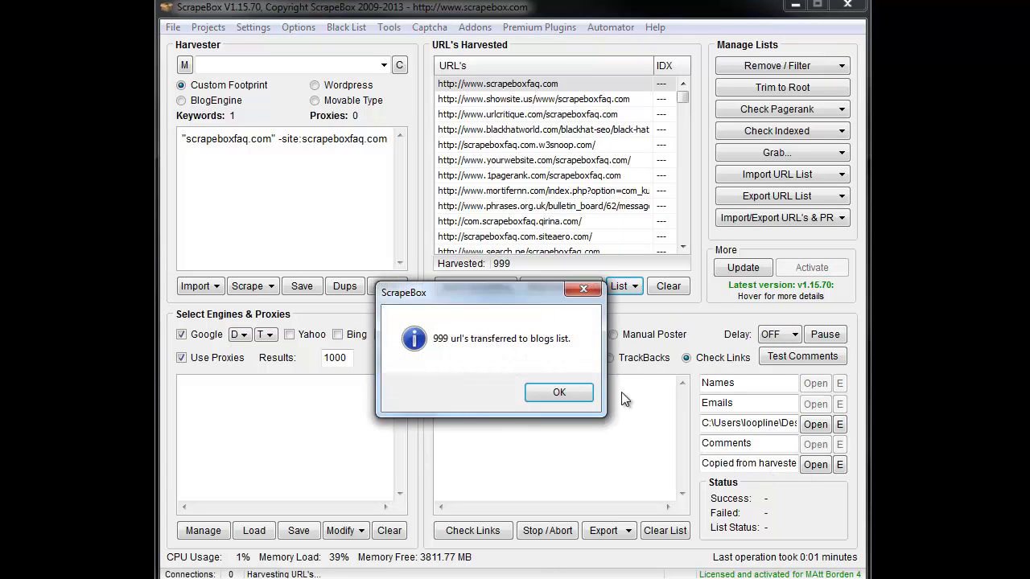
pyautogui.click(559, 392)
pyautogui.click(839, 424)
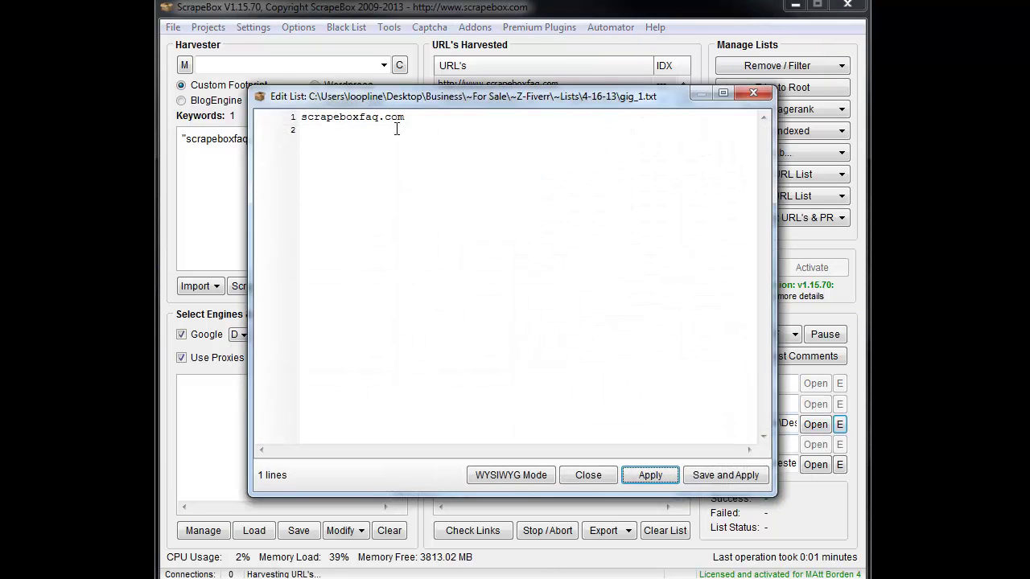
pyautogui.click(642, 473)
# Start the Link Checker on the 999 blog URLs for scrapeboxfaq.com backlinks.
pyautogui.click(487, 532)
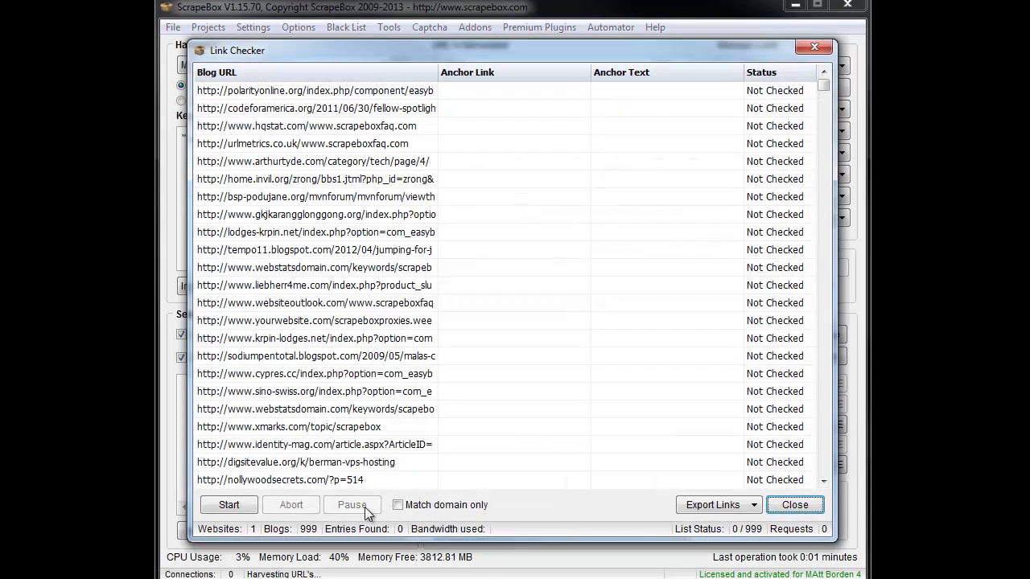
pyautogui.click(228, 505)
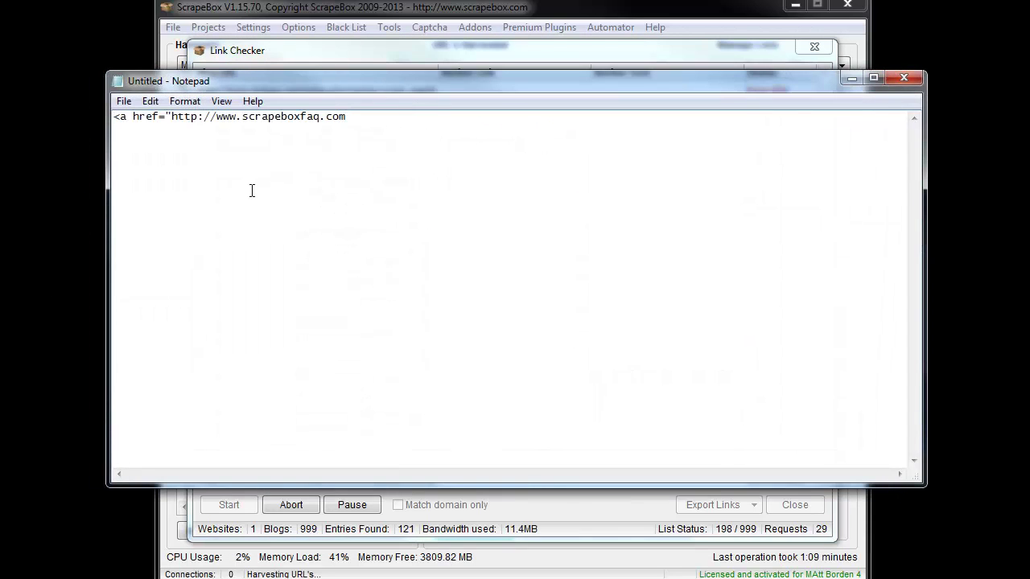
pyautogui.write('">')
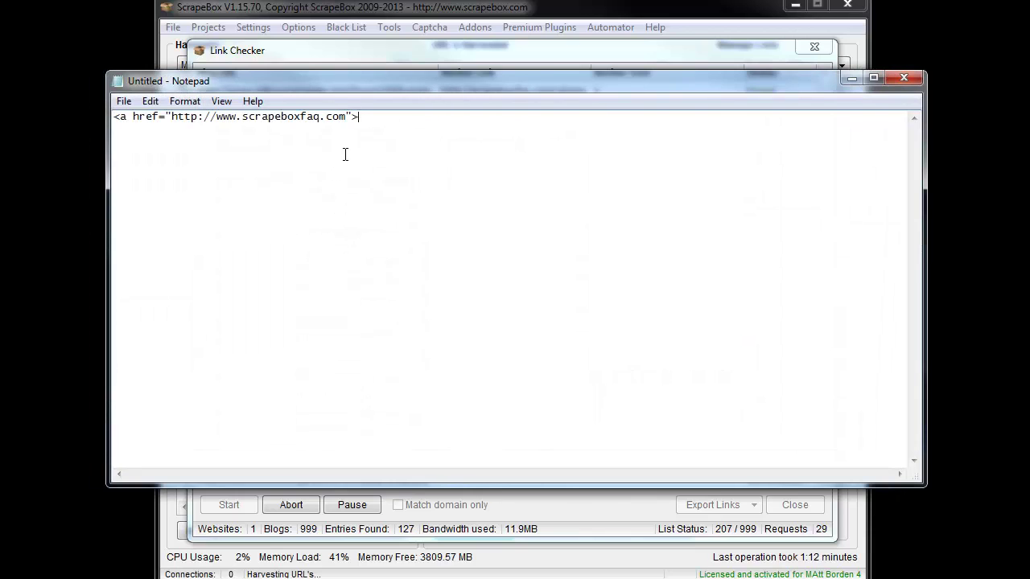
pyautogui.moveTo(379, 120); pyautogui.dragTo(96, 131)
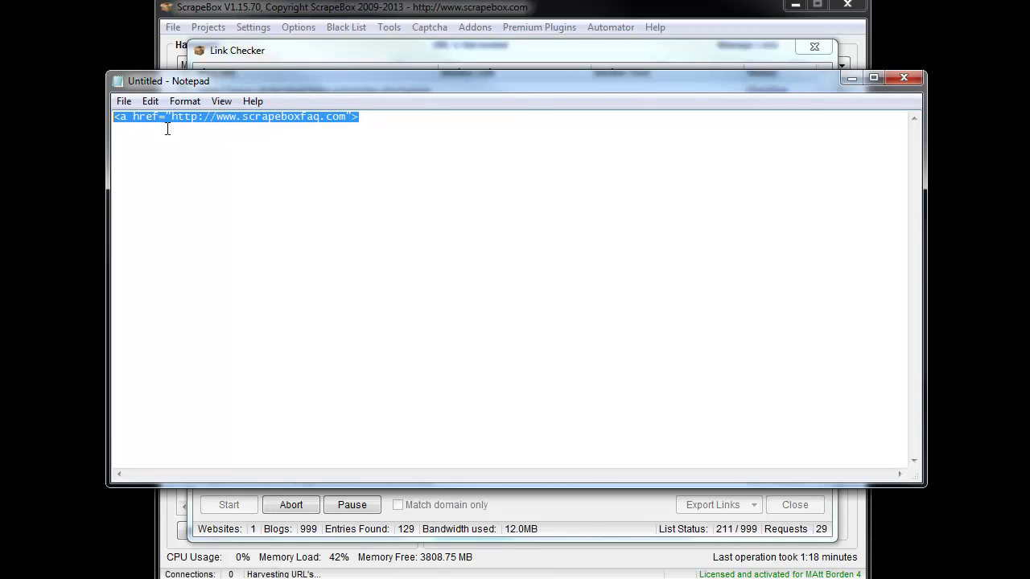
pyautogui.moveTo(359, 117); pyautogui.dragTo(102, 105)
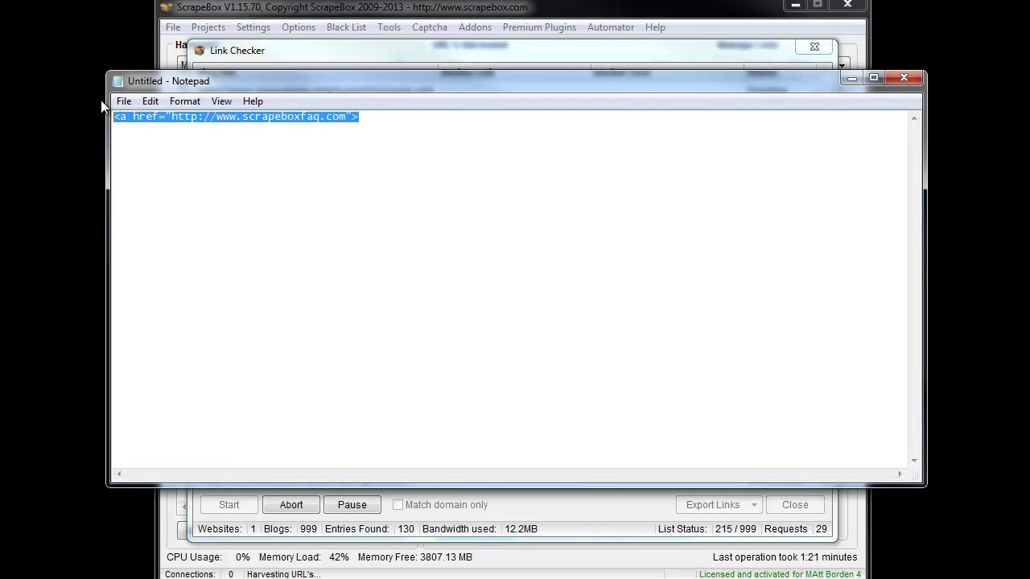
pyautogui.click(243, 116)
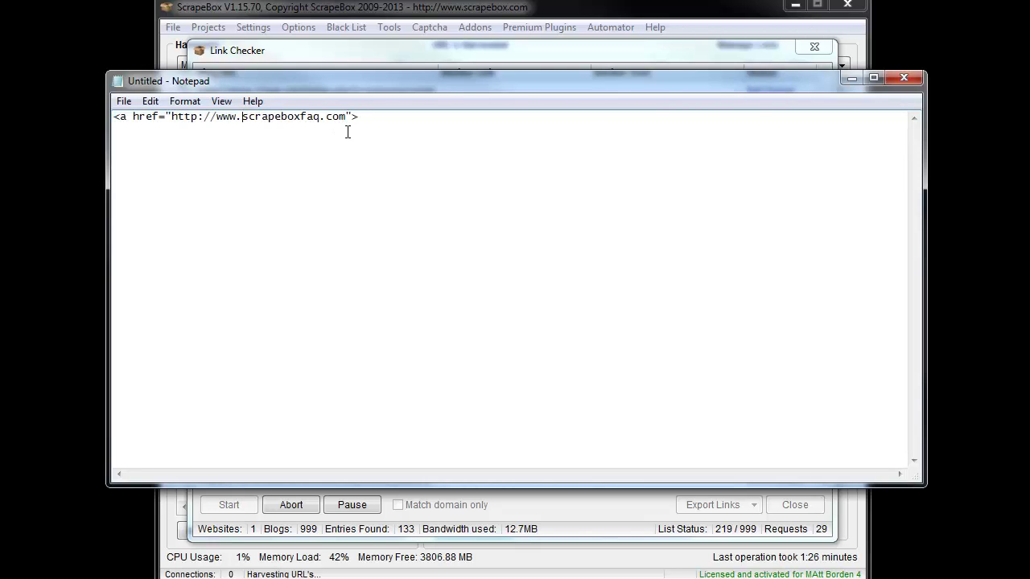
pyautogui.press('BackSpace')
pyautogui.press('BackSpace')
pyautogui.press('BackSpace')
pyautogui.press('BackSpace')
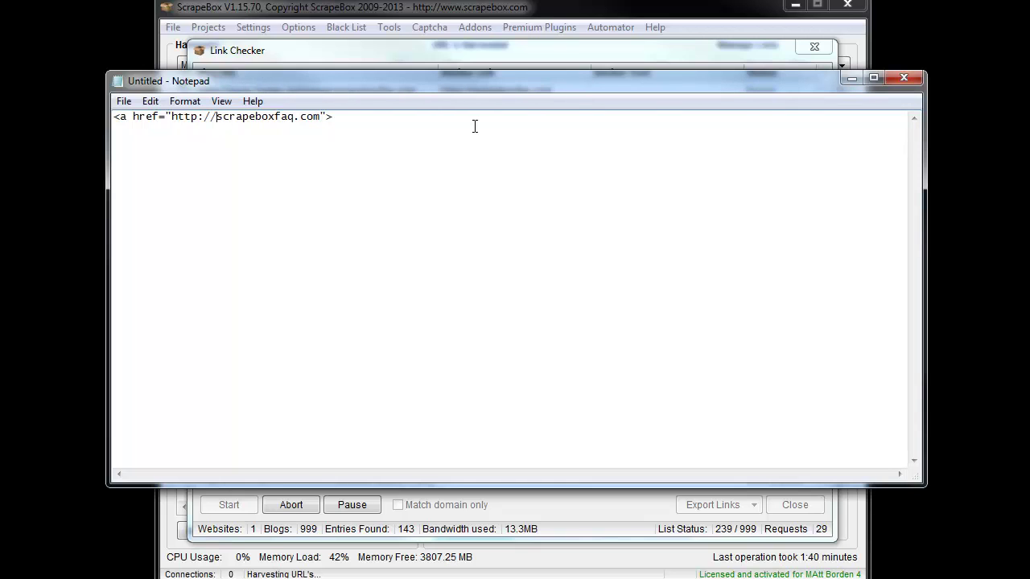
pyautogui.click(915, 78)
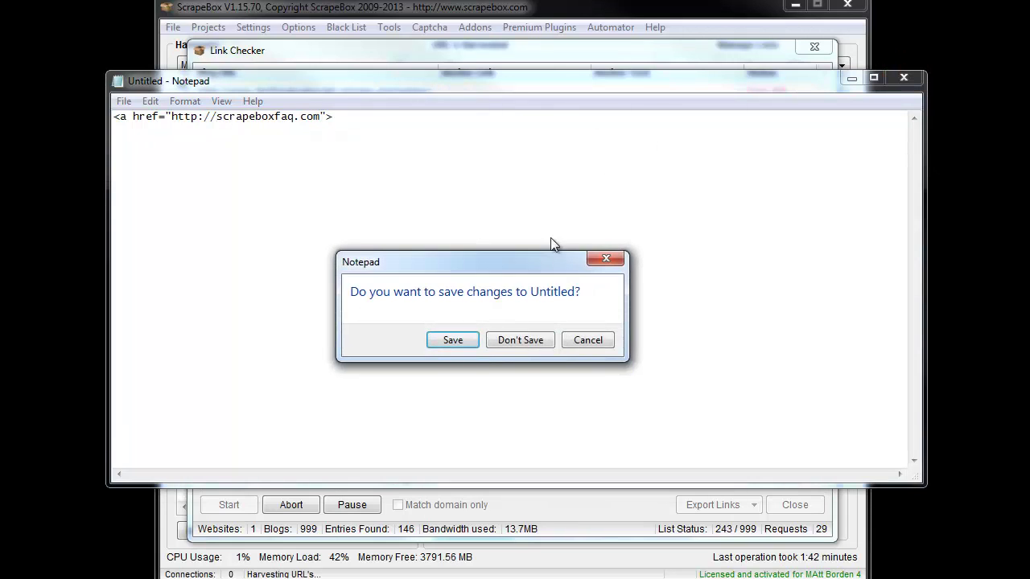
pyautogui.click(518, 338)
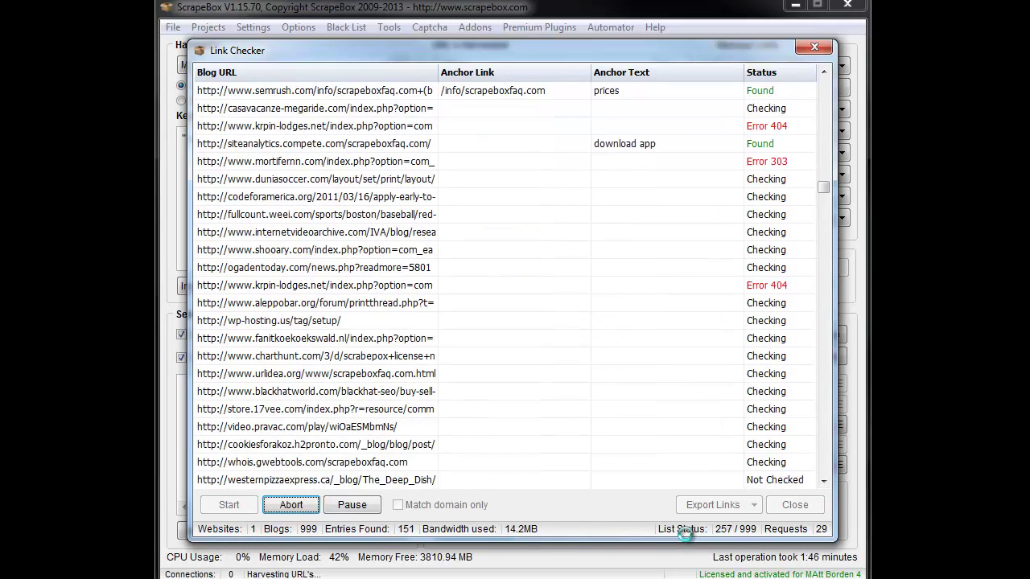
# Abort the link check at 295 of 999 URLs, with 154 backlinks found.
pyautogui.click(825, 73)
pyautogui.click(825, 73)
pyautogui.click(825, 72)
pyautogui.click(825, 73)
pyautogui.click(825, 73)
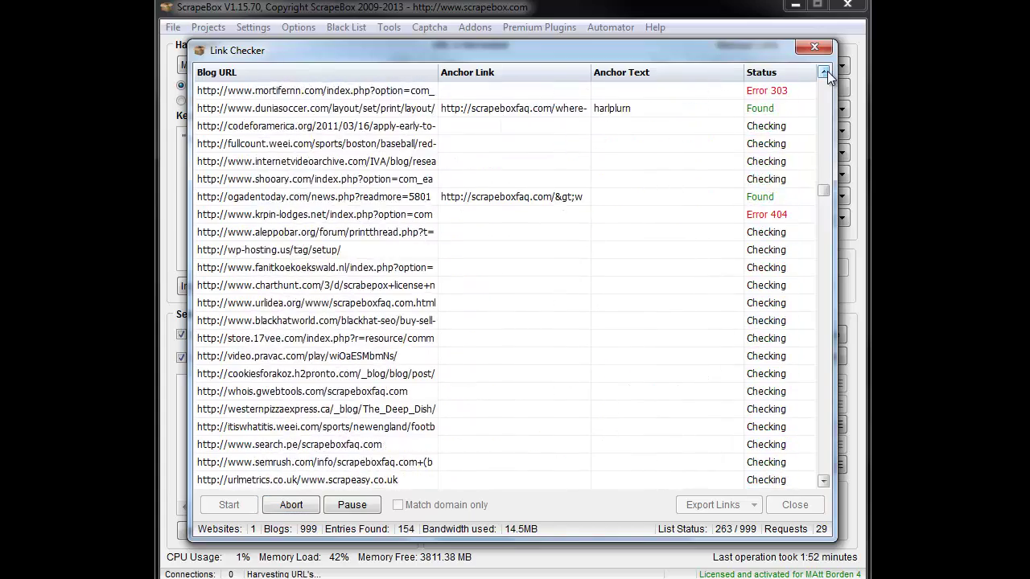
pyautogui.click(292, 505)
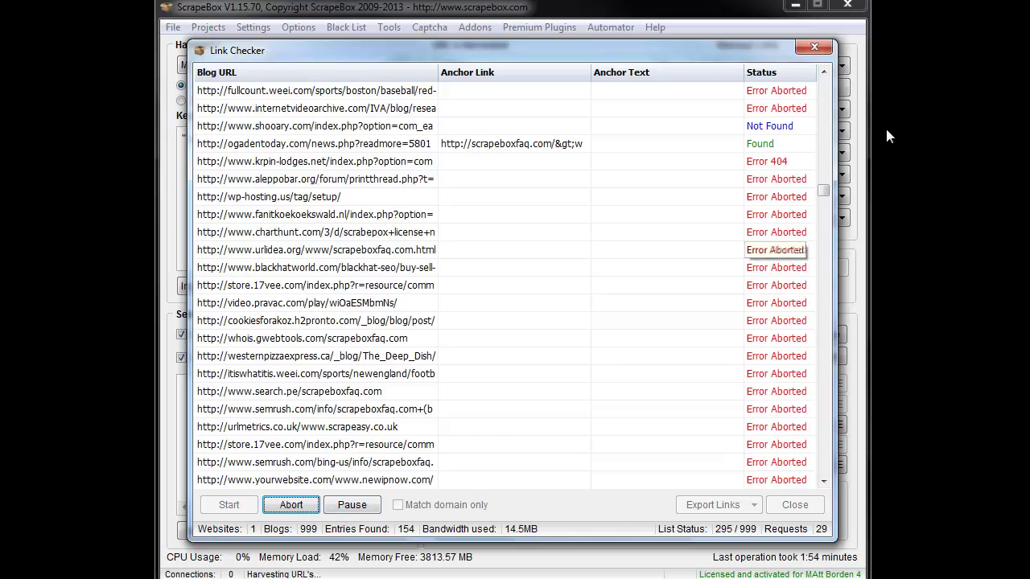
pyautogui.click(825, 73)
pyautogui.click(825, 72)
pyautogui.click(825, 72)
pyautogui.click(825, 72)
pyautogui.click(825, 73)
pyautogui.click(824, 73)
pyautogui.click(825, 72)
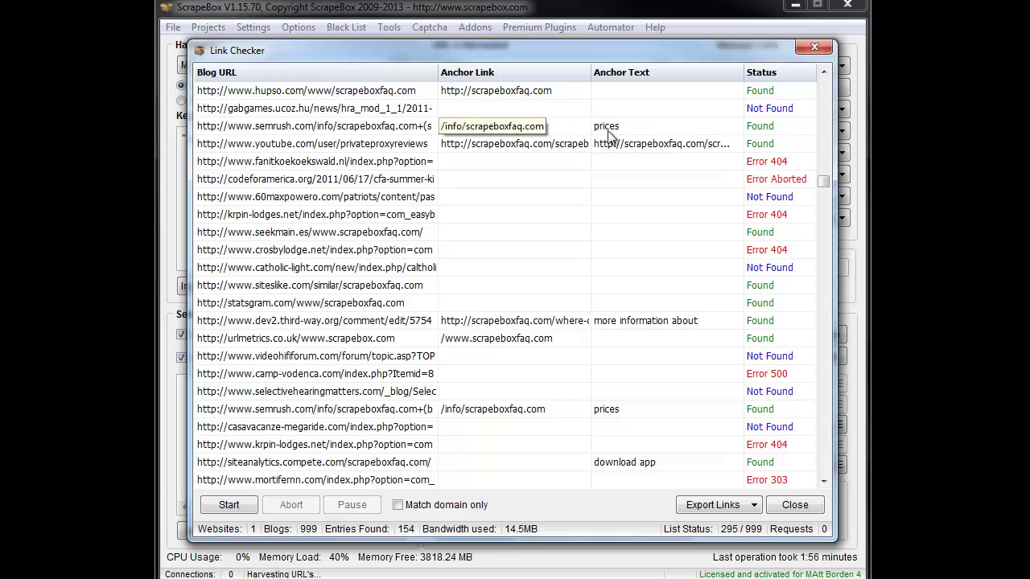
pyautogui.click(824, 72)
pyautogui.moveTo(824, 73); pyautogui.dragTo(824, 72)
pyautogui.click(824, 72)
pyautogui.click(824, 73)
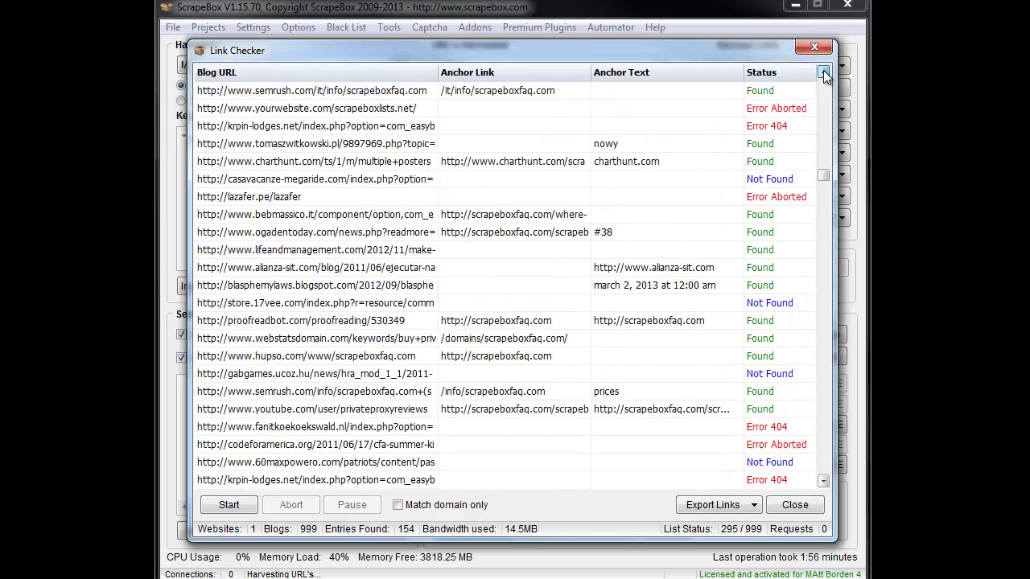
pyautogui.click(824, 73)
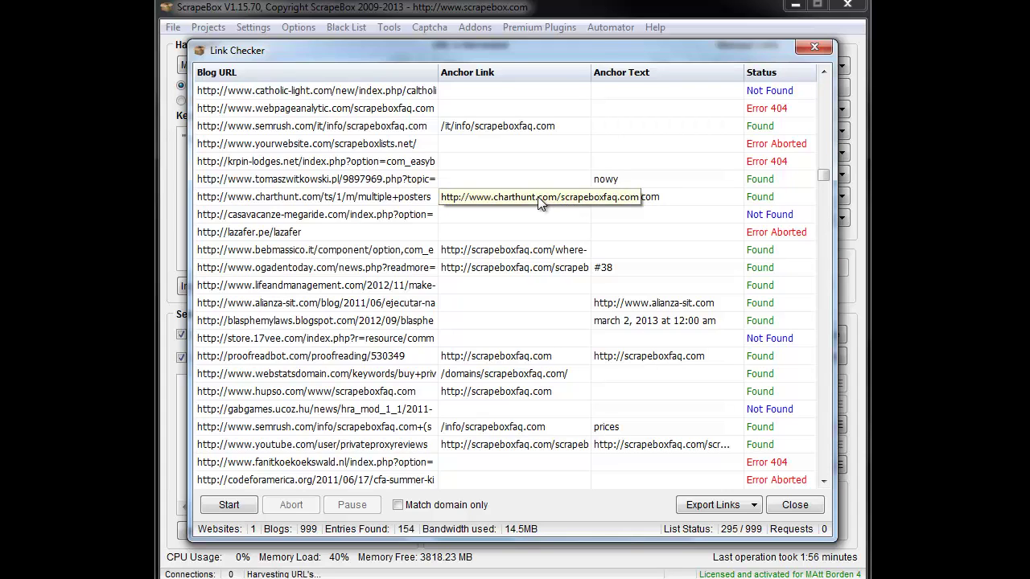
pyautogui.moveTo(826, 73); pyautogui.dragTo(826, 73)
pyautogui.click(825, 73)
pyautogui.click(826, 73)
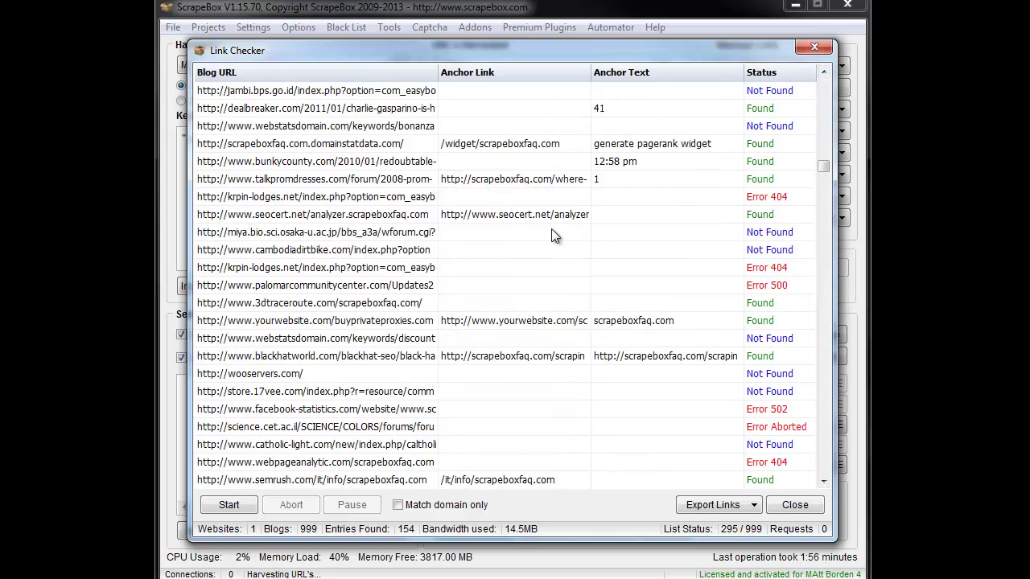
pyautogui.moveTo(823, 73); pyautogui.dragTo(822, 73)
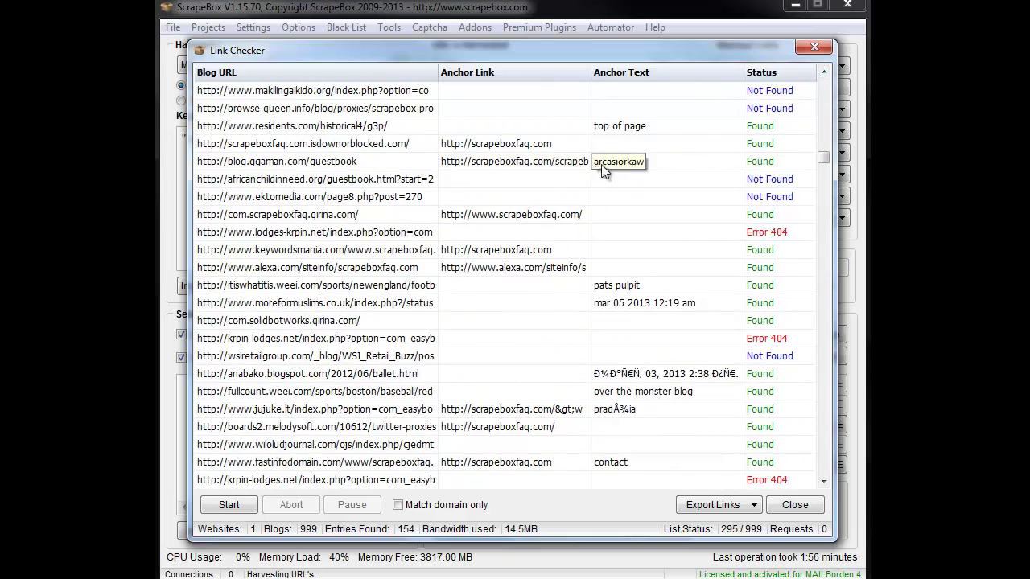
pyautogui.moveTo(823, 156); pyautogui.dragTo(828, 474)
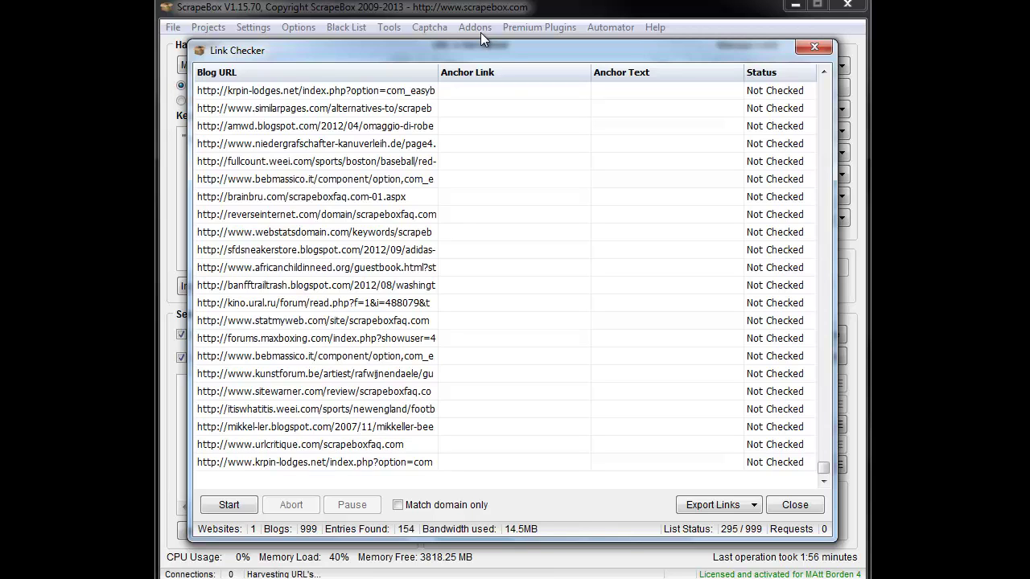
# Close the Link Checker and scroll through Backlink Scraping Merge File.txt in Notepad.
pyautogui.click(795, 504)
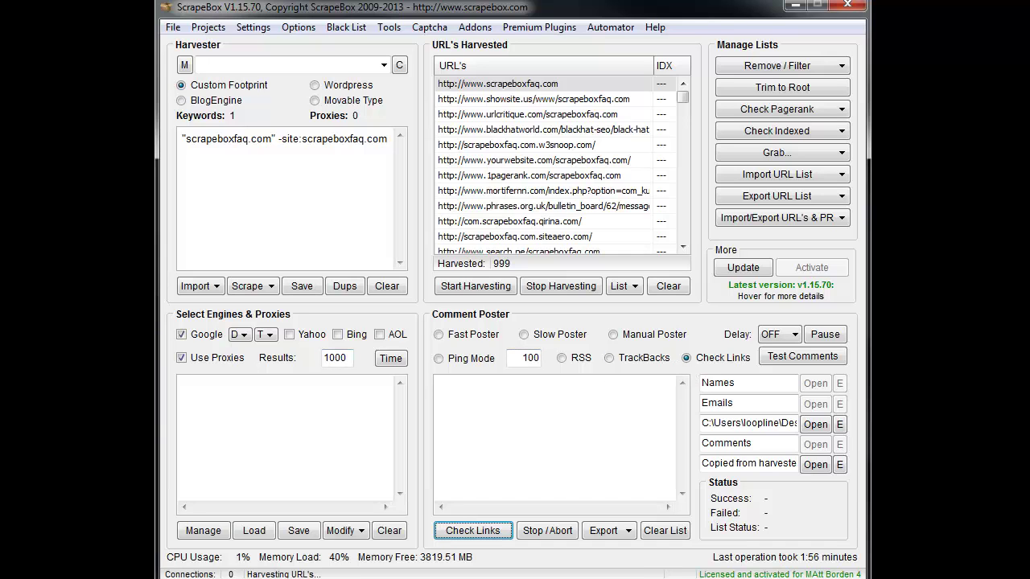
pyautogui.hotkey('alt', 'Tab')
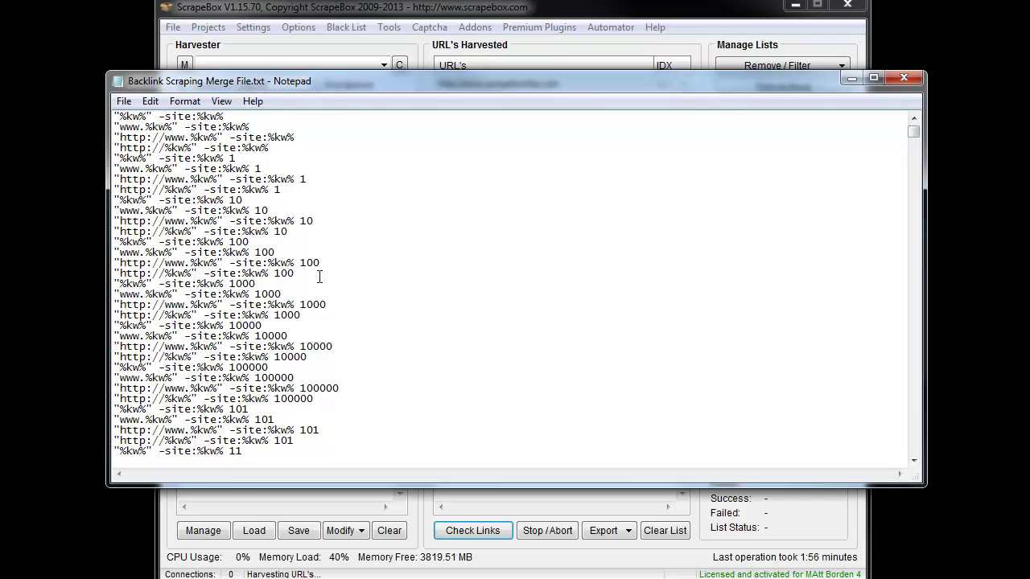
pyautogui.scroll(-20, 320, 276)
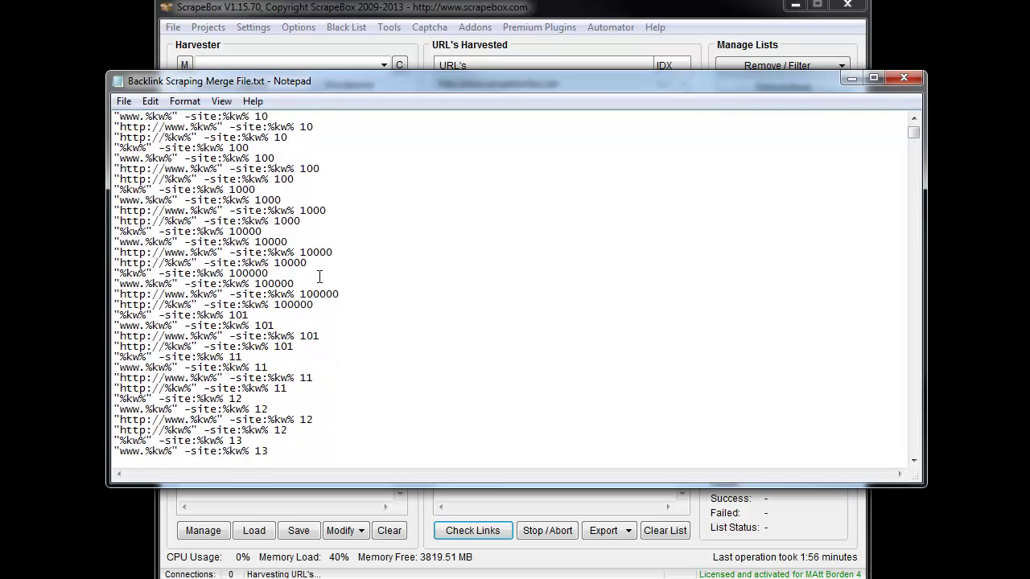
pyautogui.scroll(-20, 323, 271)
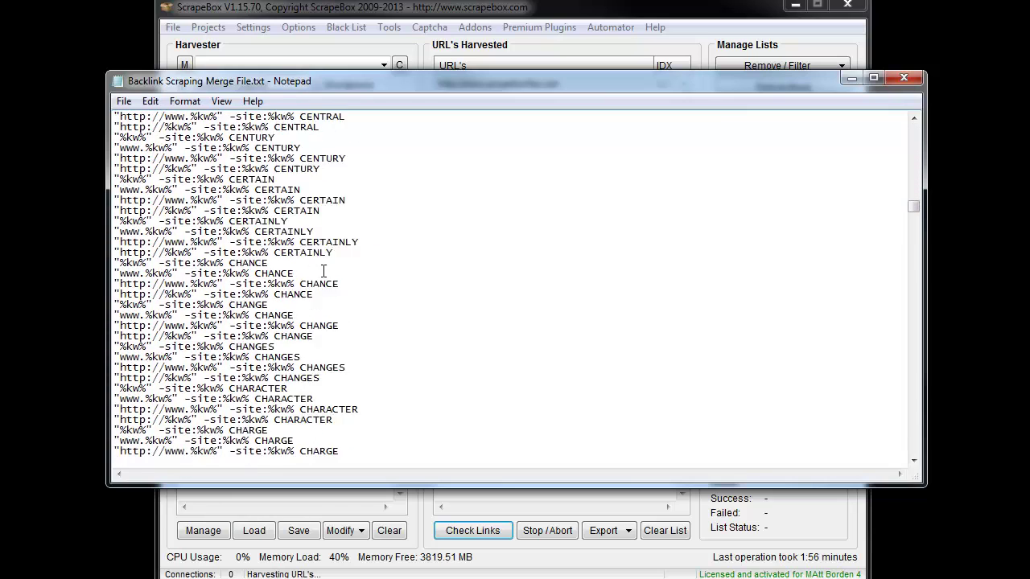
# Close the merge file and select the "scrapeboxfaq.com" -site:scrapeboxfaq.com keyword line.
pyautogui.click(916, 76)
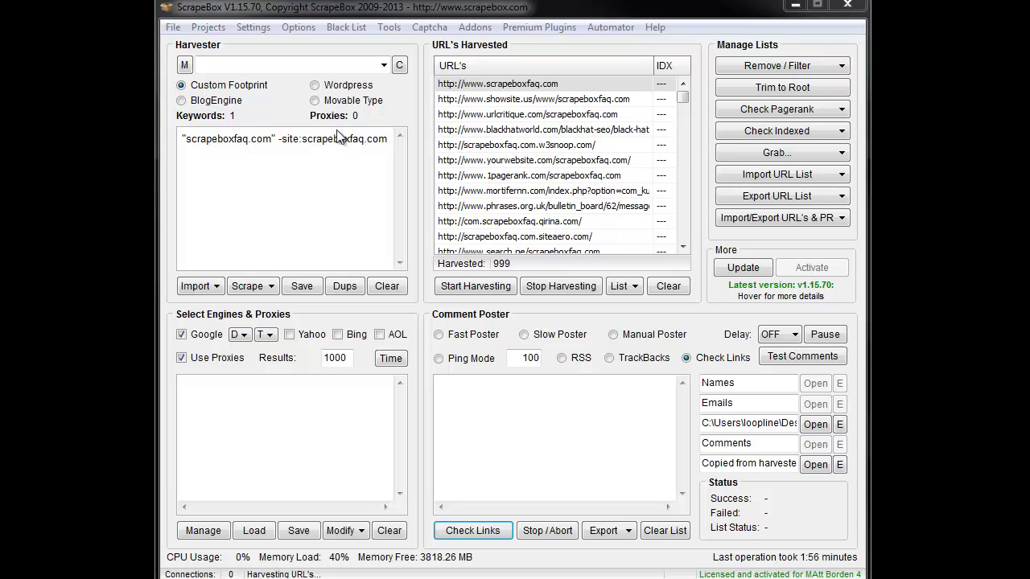
pyautogui.moveTo(278, 138); pyautogui.dragTo(304, 139)
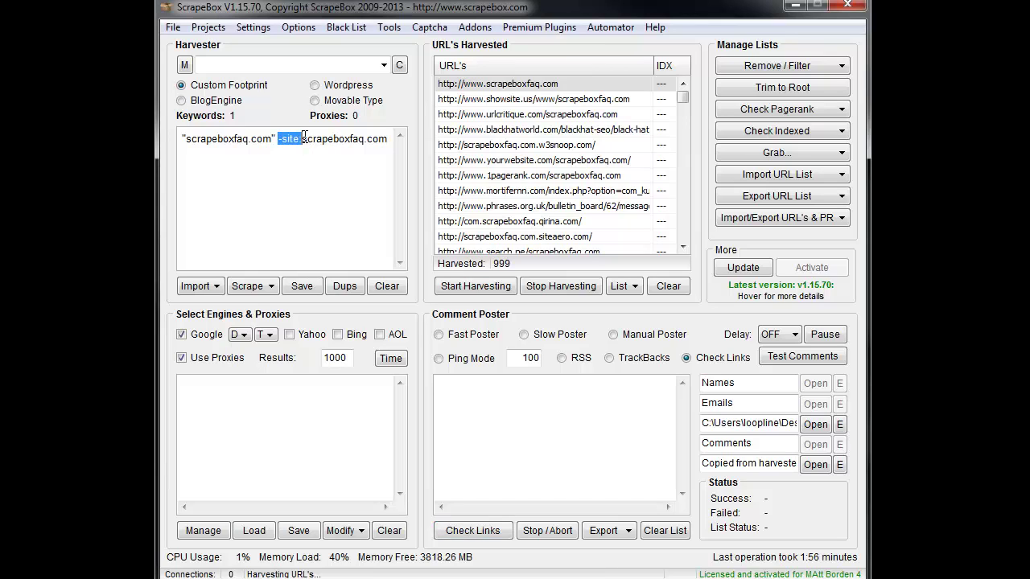
pyautogui.hotkey('ctrl', 'a')
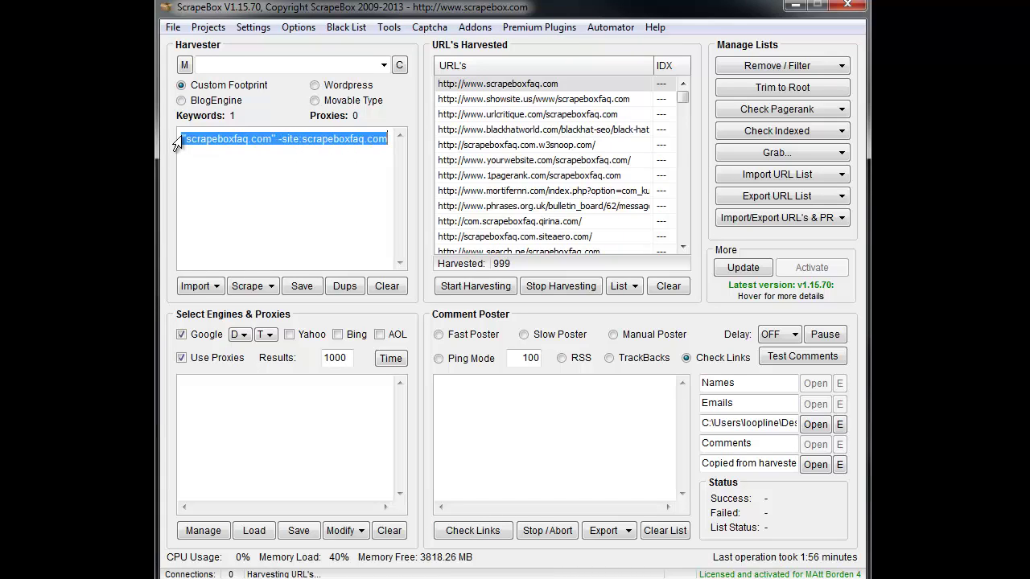
pyautogui.click(215, 156)
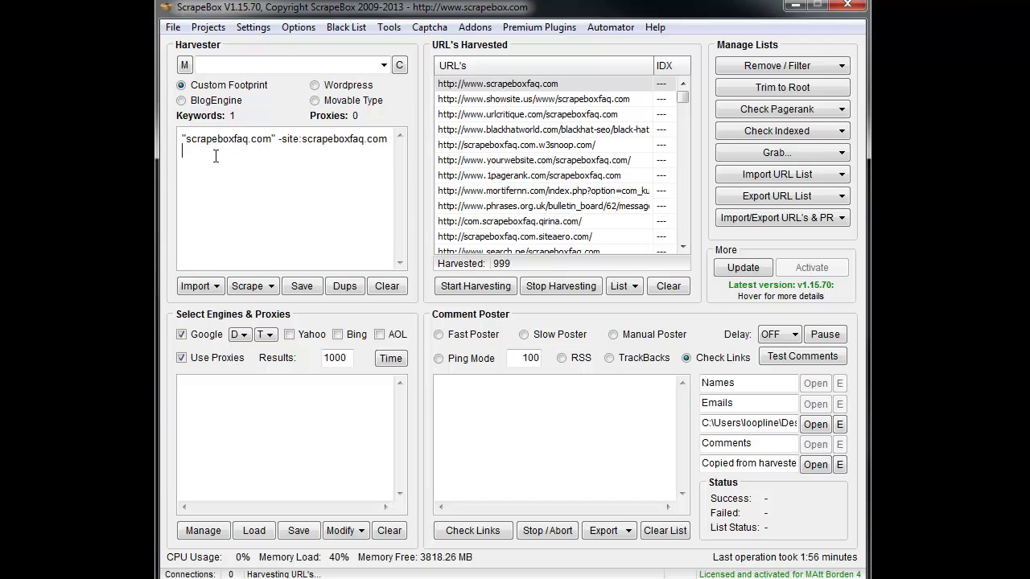